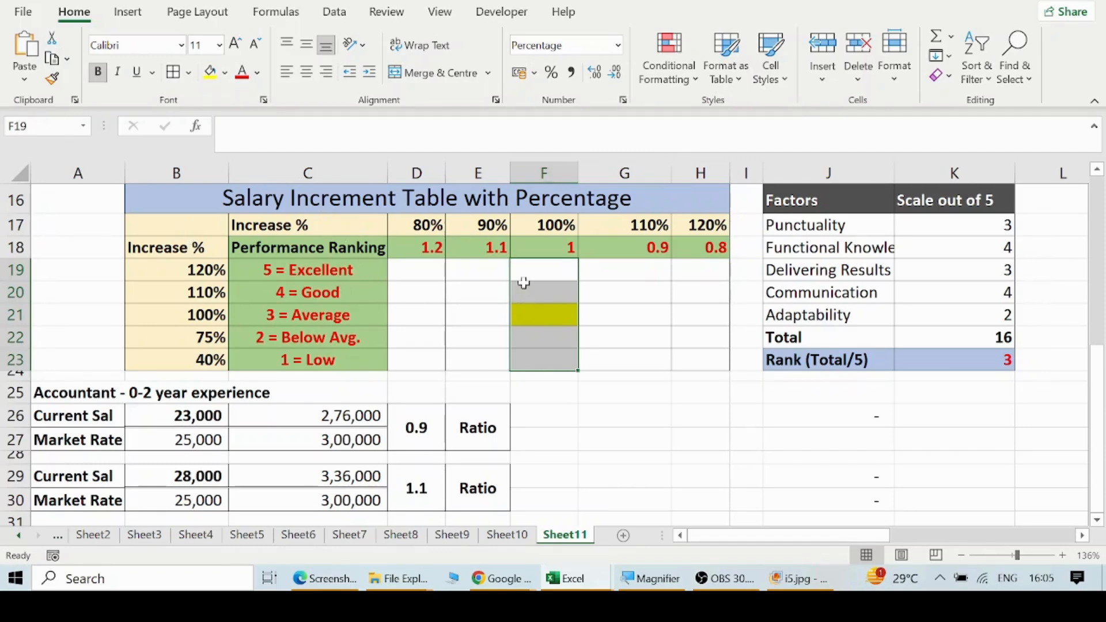
{"action": "left_click", "coordinate": [305, 251]}
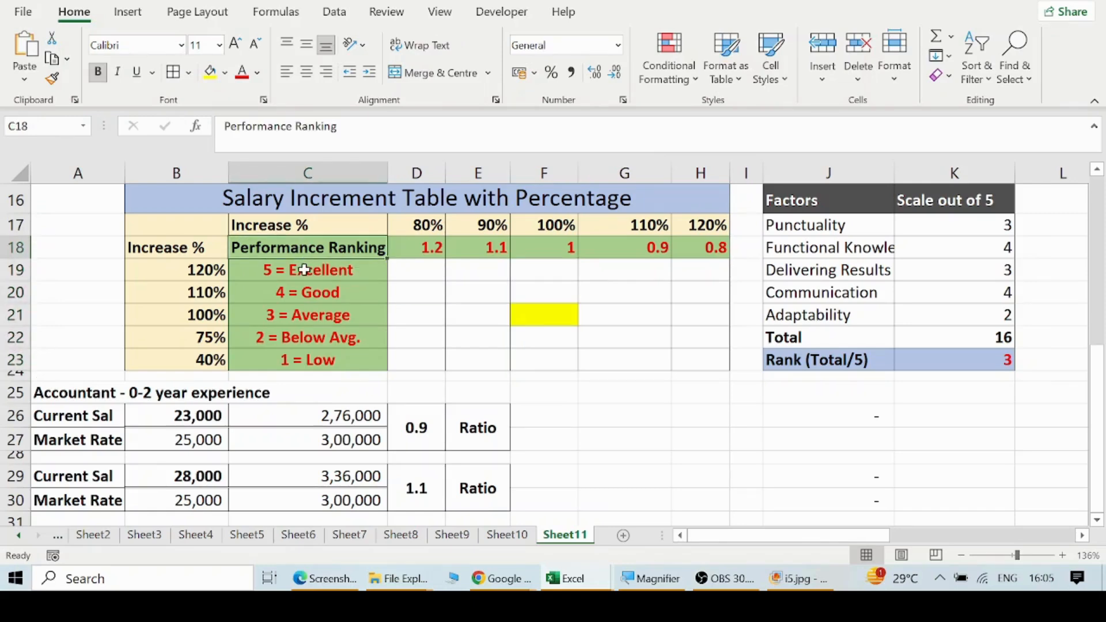
{"action": "left_click", "coordinate": [305, 269]}
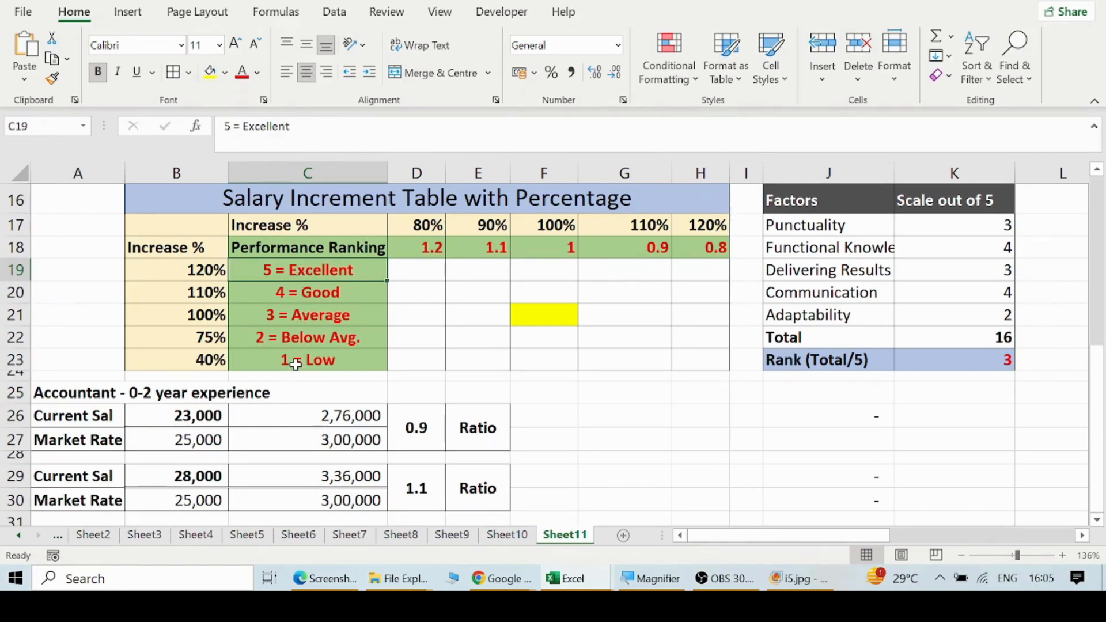
{"action": "left_click", "coordinate": [340, 364]}
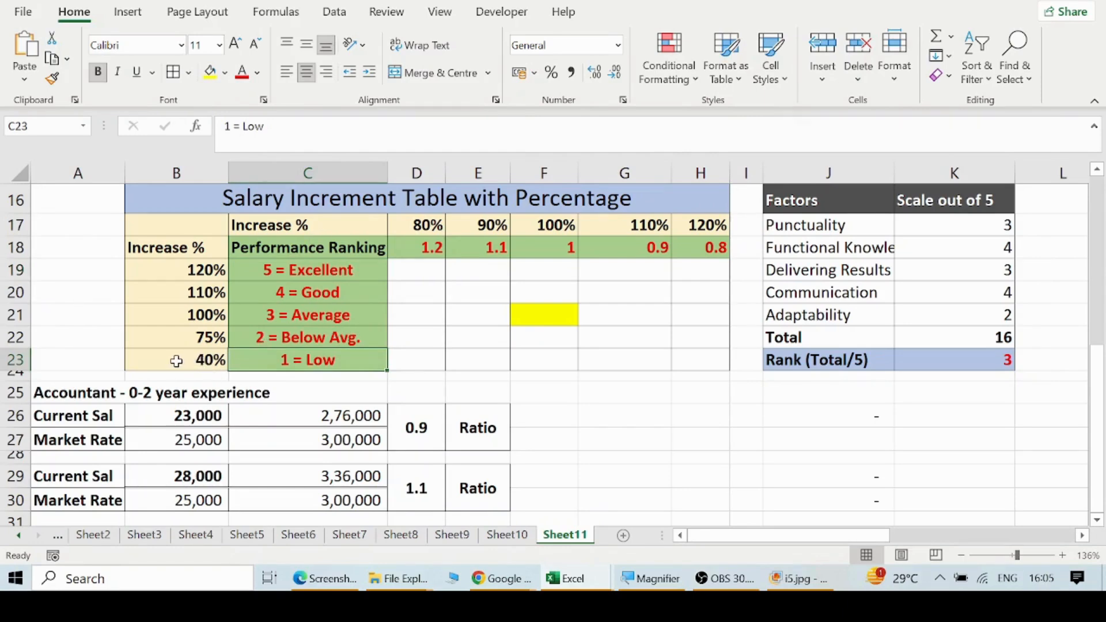
{"action": "left_click", "coordinate": [171, 317]}
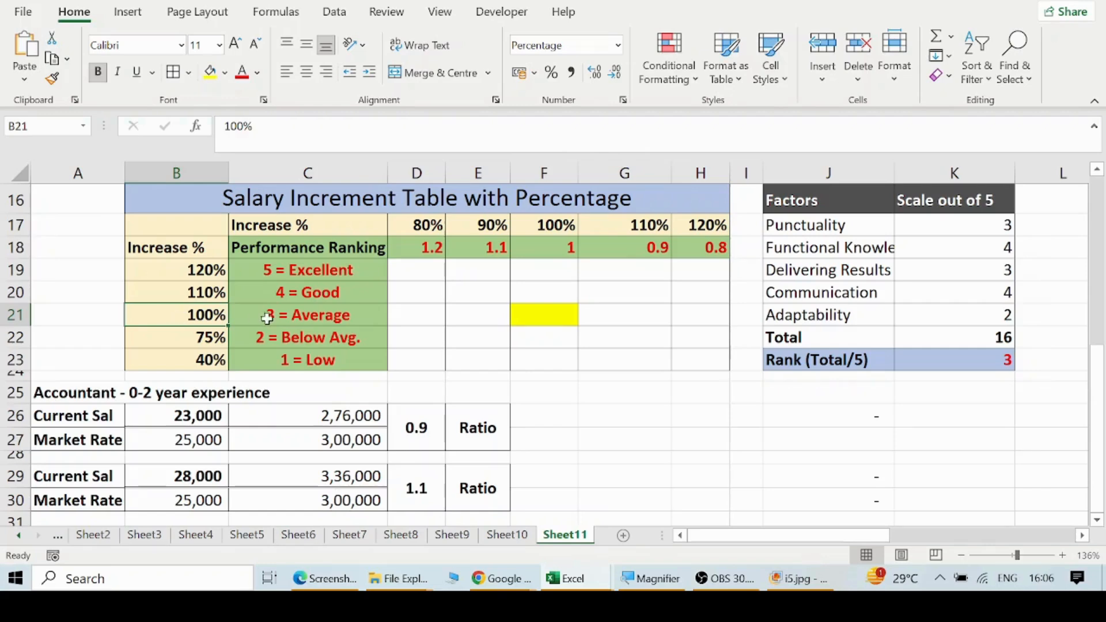
{"action": "left_click", "coordinate": [271, 319]}
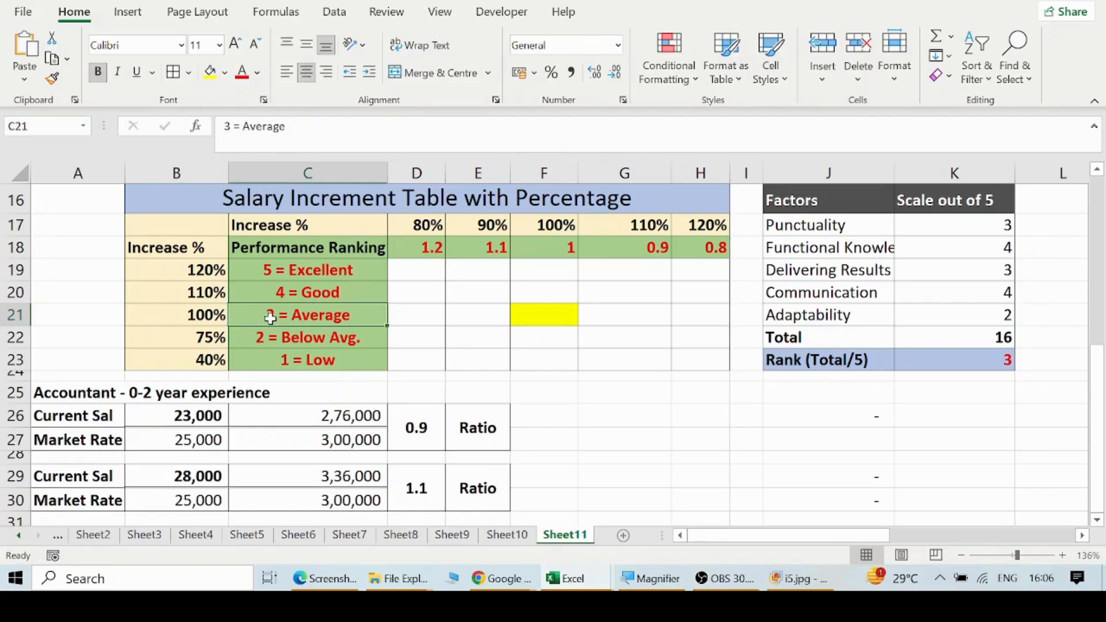
- Enter 15% in cell F21 as the base increment for the Average ranking at ratio 1
{"action": "left_click", "coordinate": [562, 315]}
{"action": "type", "text": "1"}
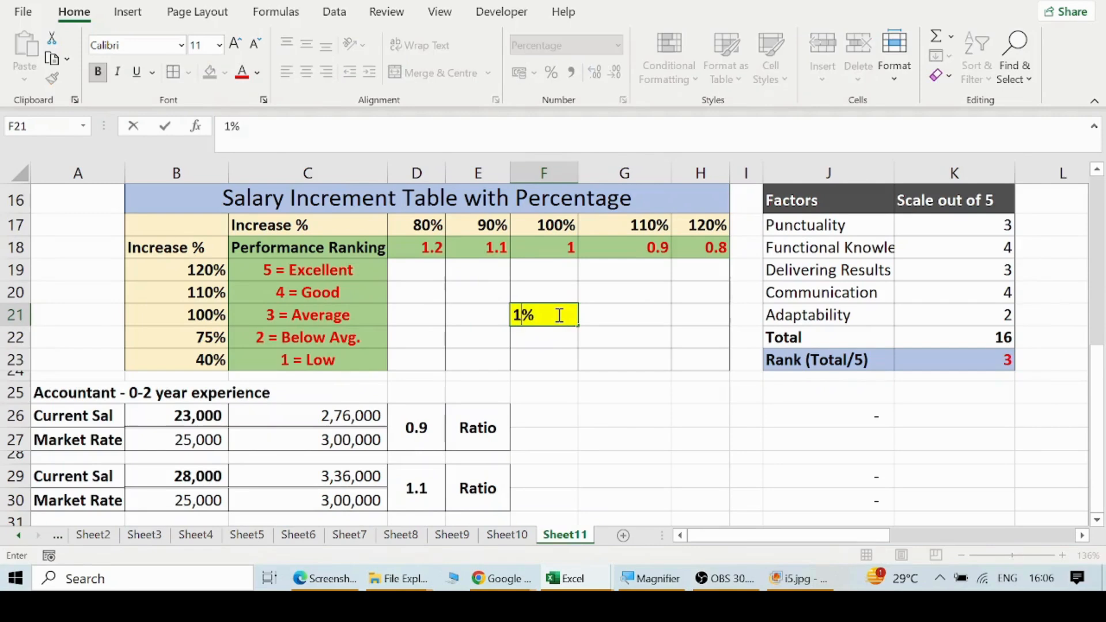
{"action": "type", "text": "5"}
{"action": "key", "text": "Return"}
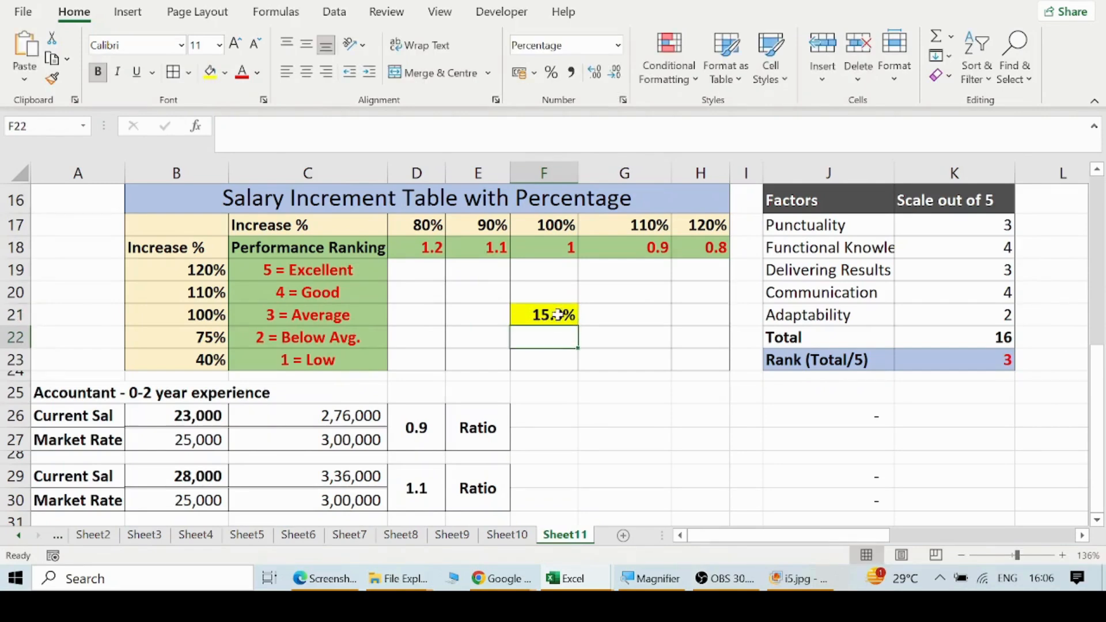
{"action": "left_click", "coordinate": [558, 315]}
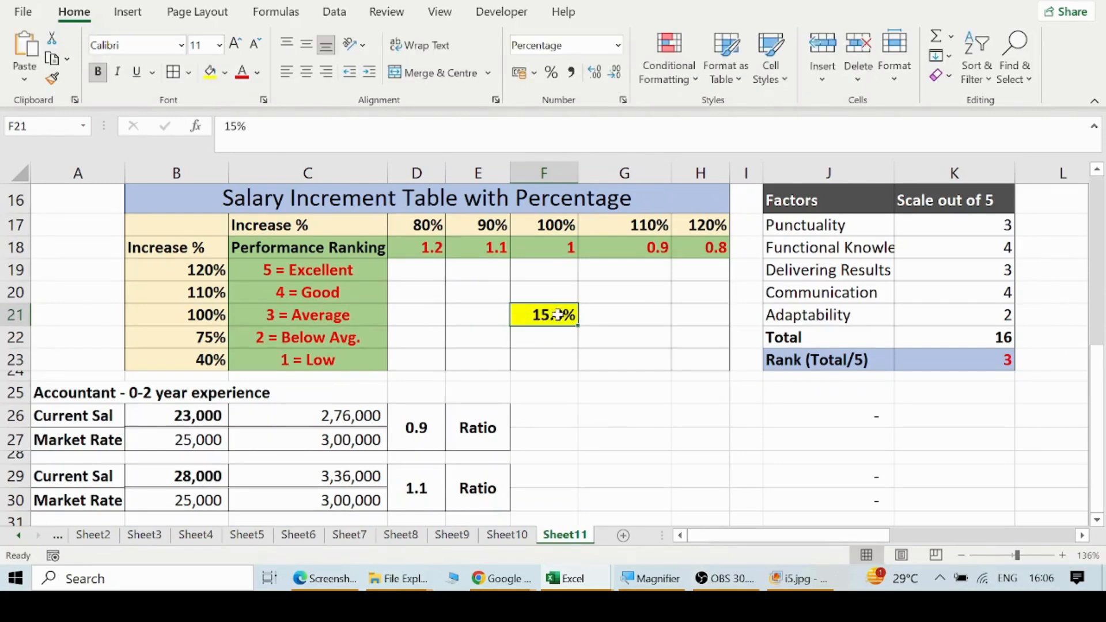
- Review the performance rankings and their increase percentages in column B against the base increment in F21
{"action": "left_click", "coordinate": [261, 320]}
{"action": "left_click", "coordinate": [263, 299]}
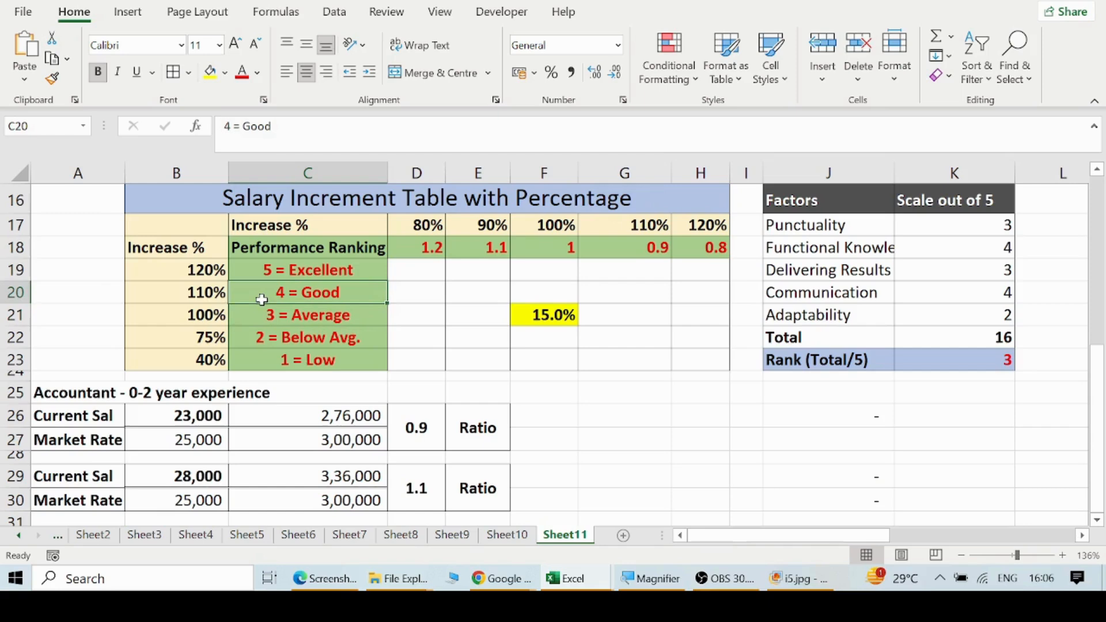
{"action": "left_click", "coordinate": [185, 298]}
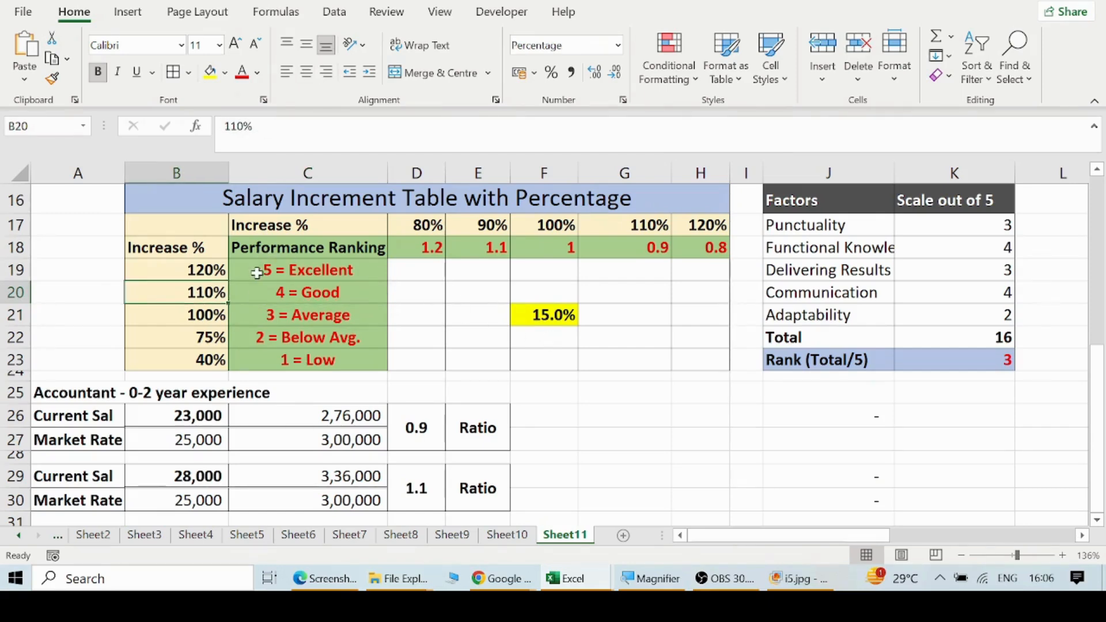
{"action": "left_click", "coordinate": [180, 275]}
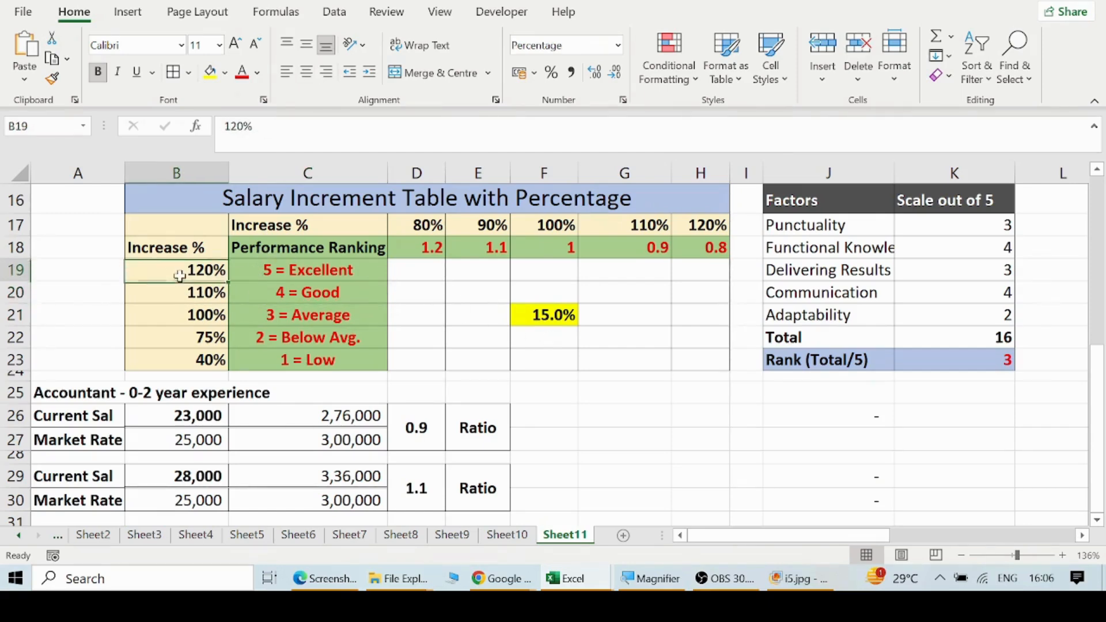
{"action": "left_click", "coordinate": [549, 314]}
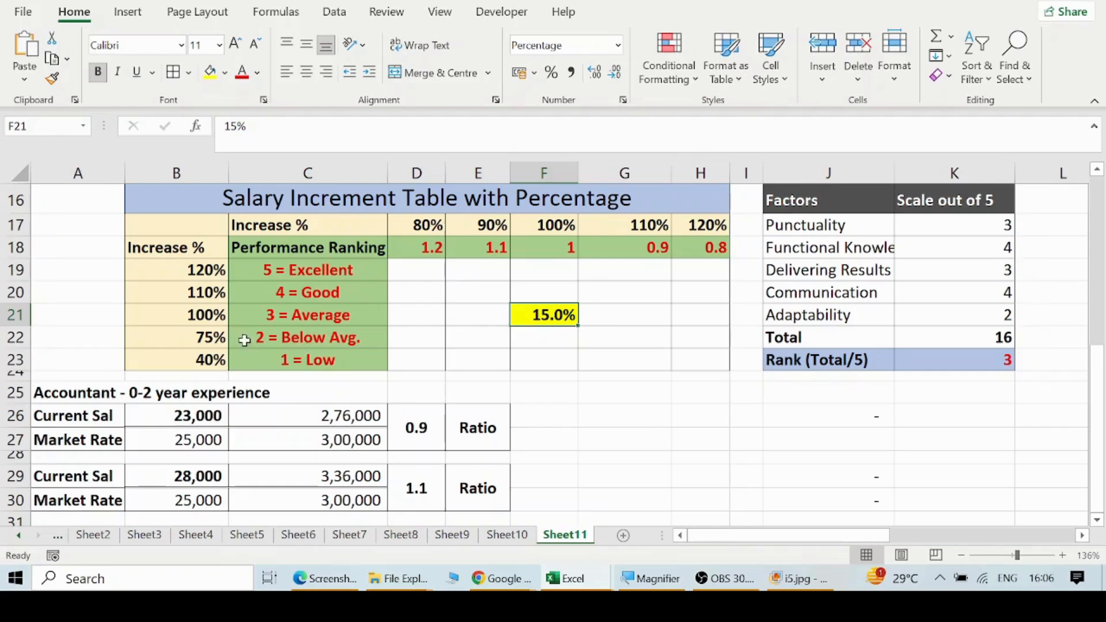
{"action": "left_click", "coordinate": [216, 330]}
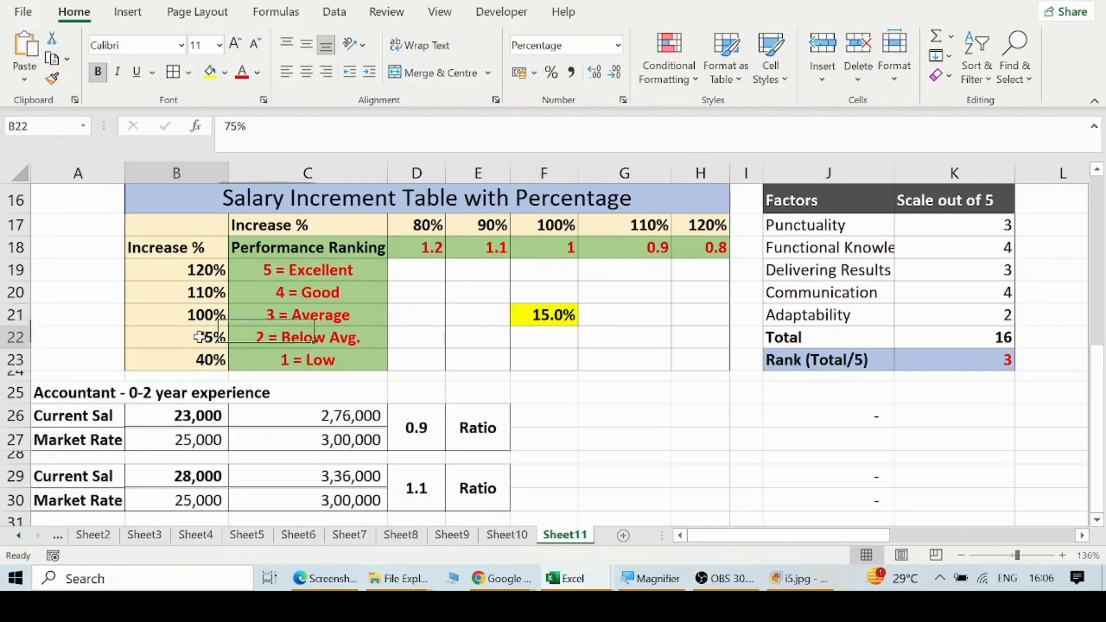
{"action": "left_click", "coordinate": [530, 314]}
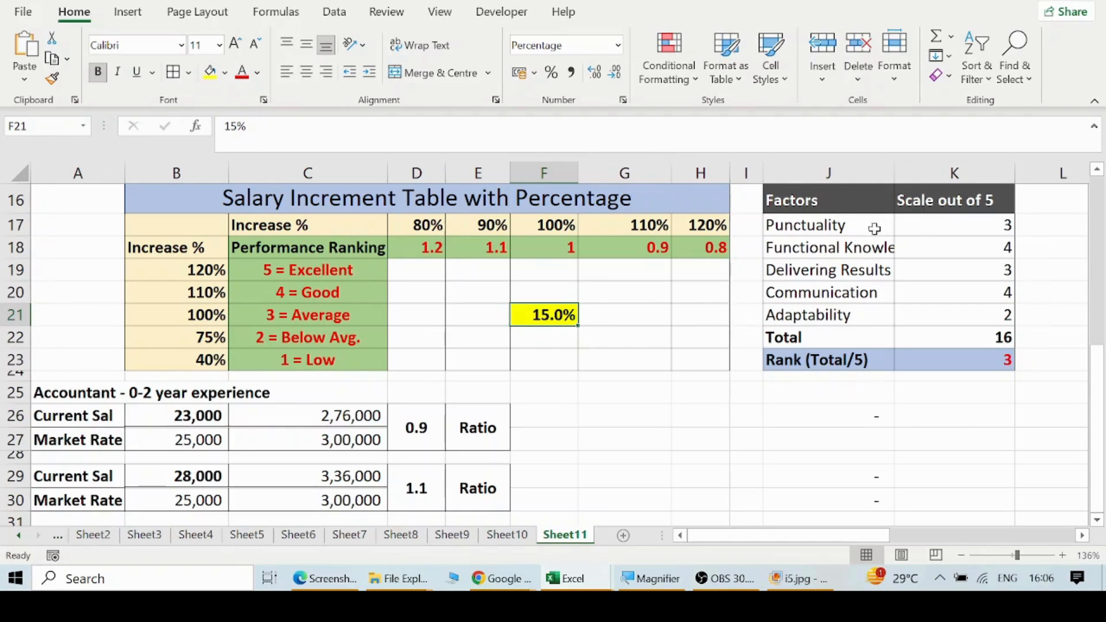
- Examine the performance factors, their scores out of 5, and the formulas behind the Total and Rank cells
{"action": "left_click", "coordinate": [817, 229]}
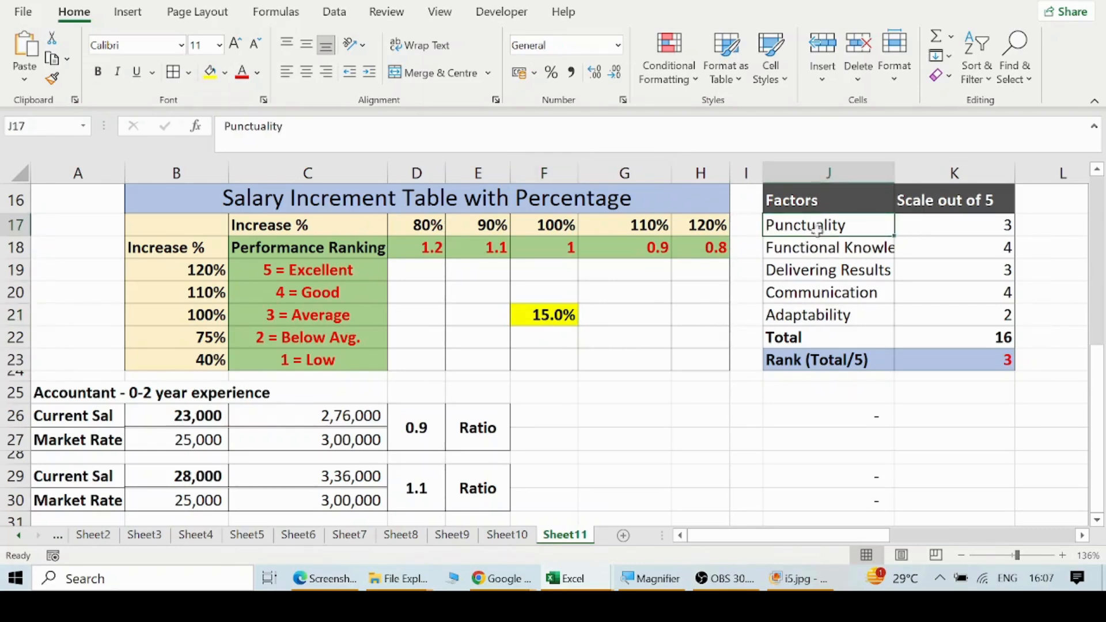
{"action": "left_click", "coordinate": [814, 249]}
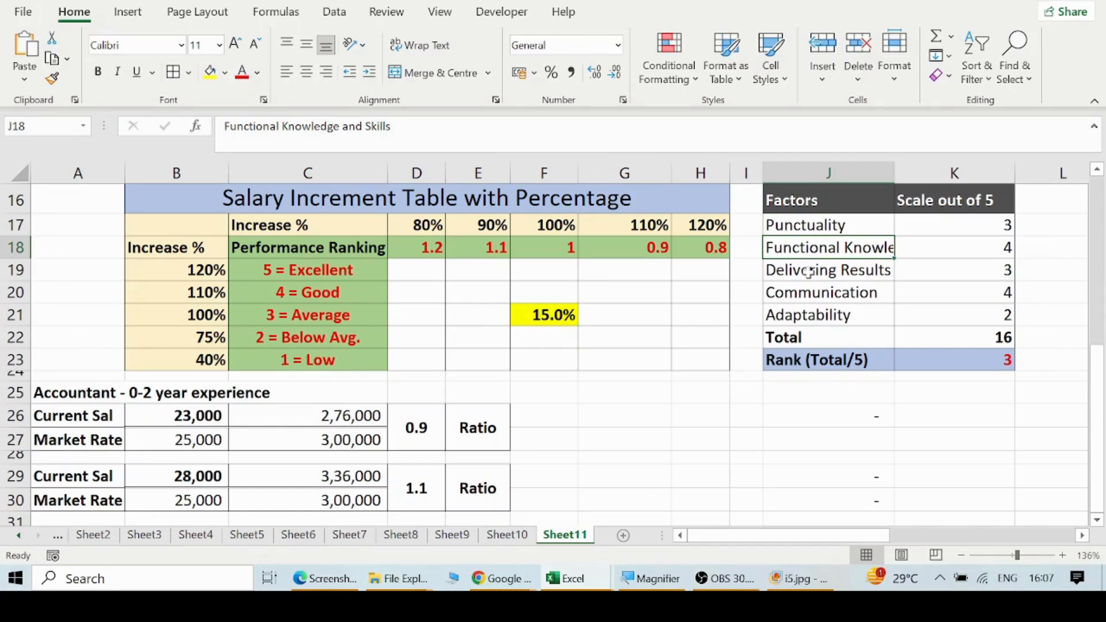
{"action": "left_click", "coordinate": [809, 272]}
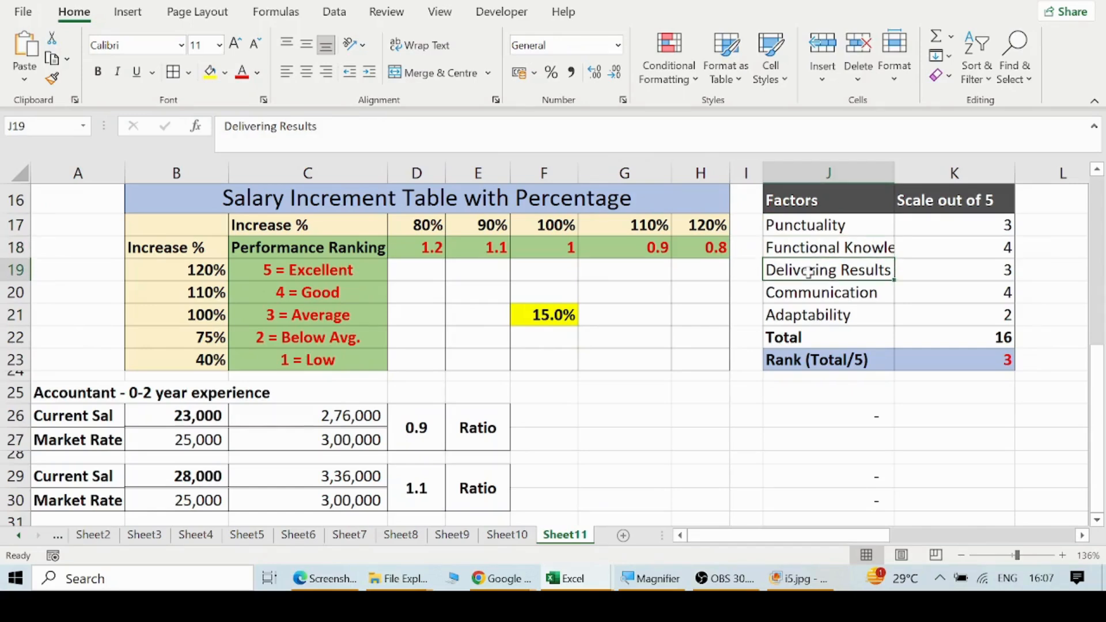
{"action": "left_click", "coordinate": [870, 335]}
{"action": "left_click", "coordinate": [868, 316]}
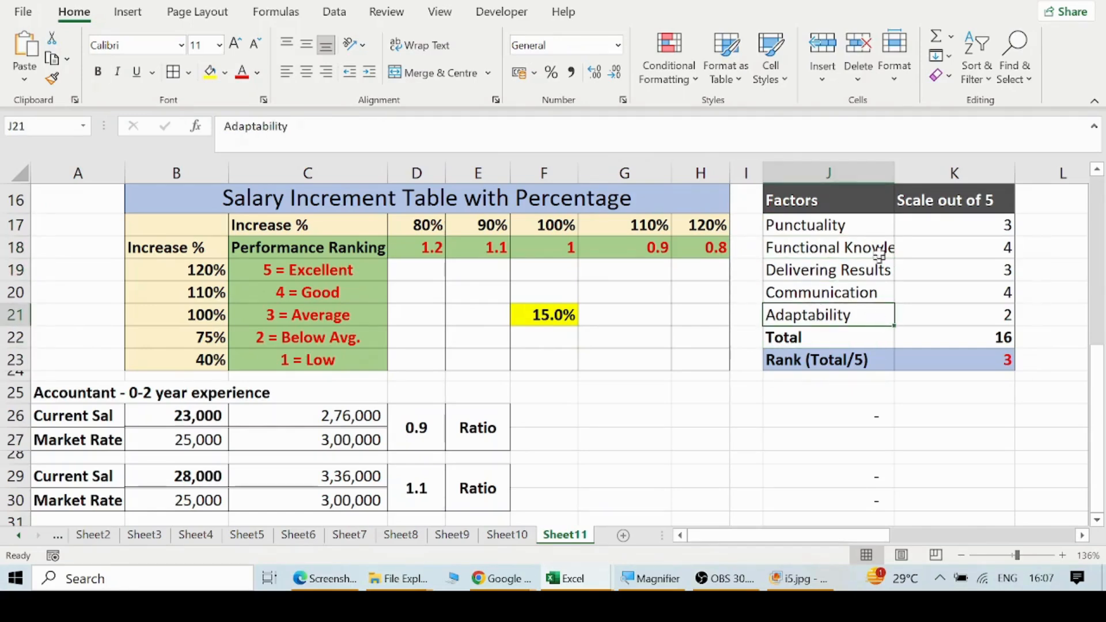
{"action": "left_click", "coordinate": [926, 226]}
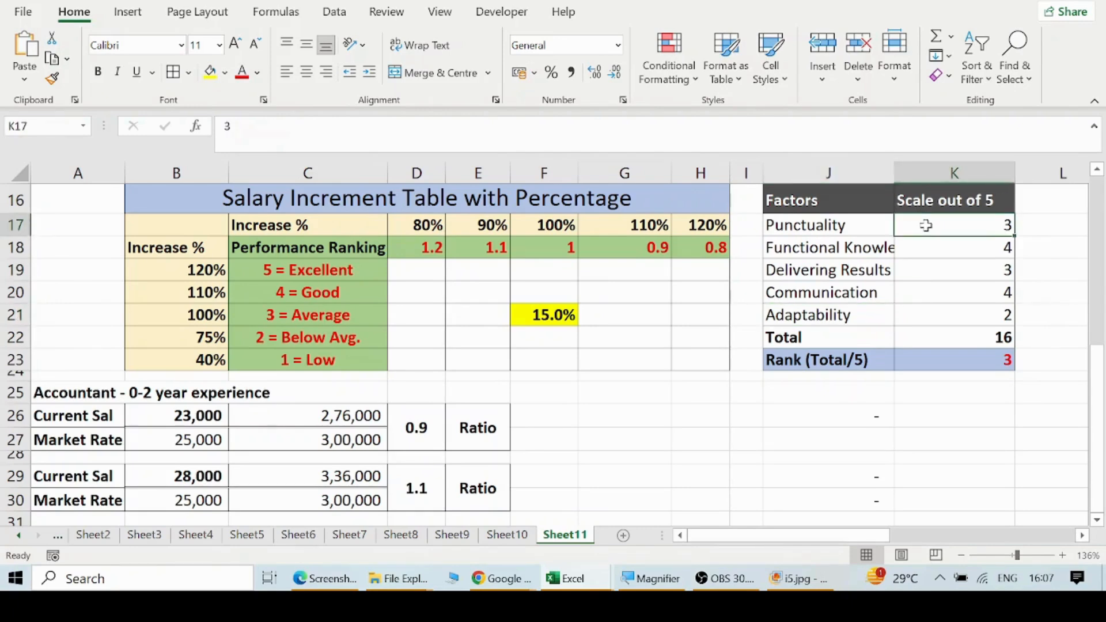
{"action": "left_click", "coordinate": [925, 313]}
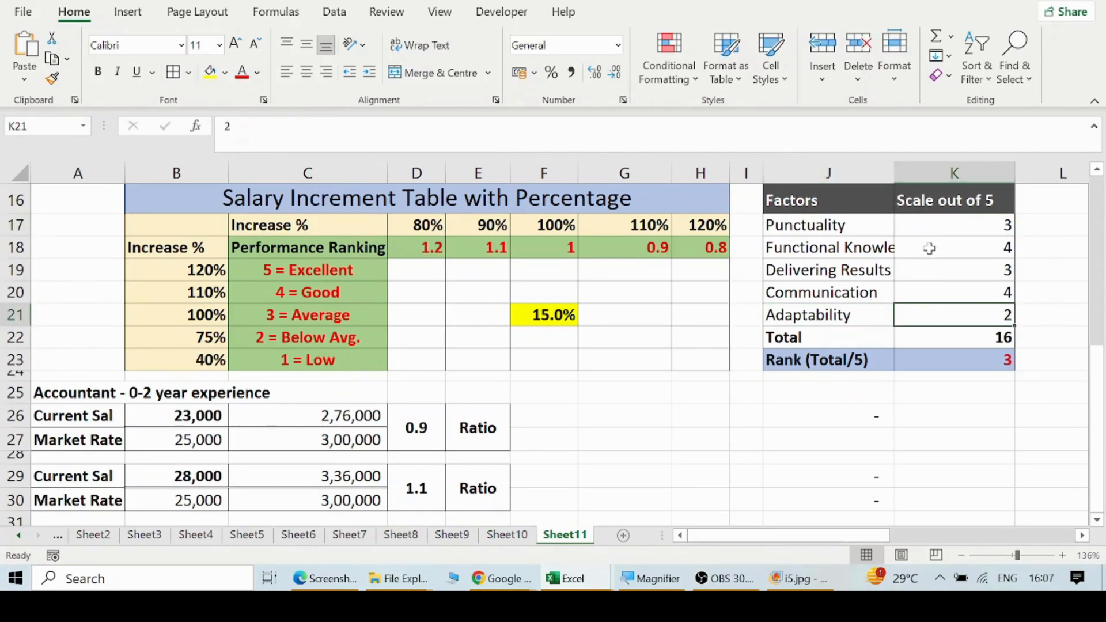
{"action": "left_click", "coordinate": [929, 338]}
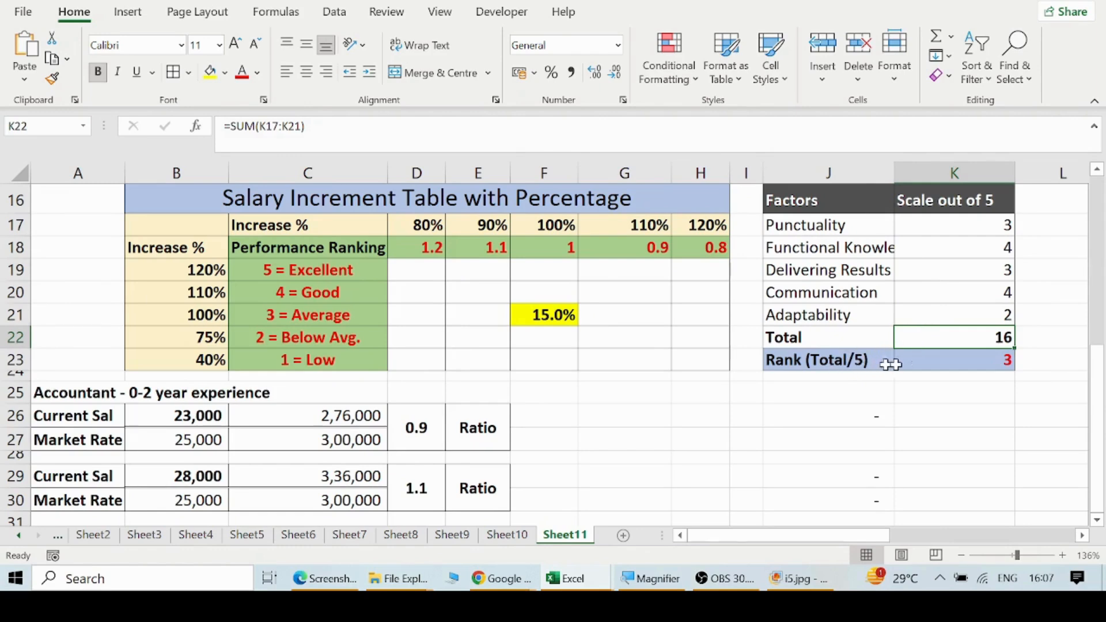
{"action": "left_click", "coordinate": [930, 363]}
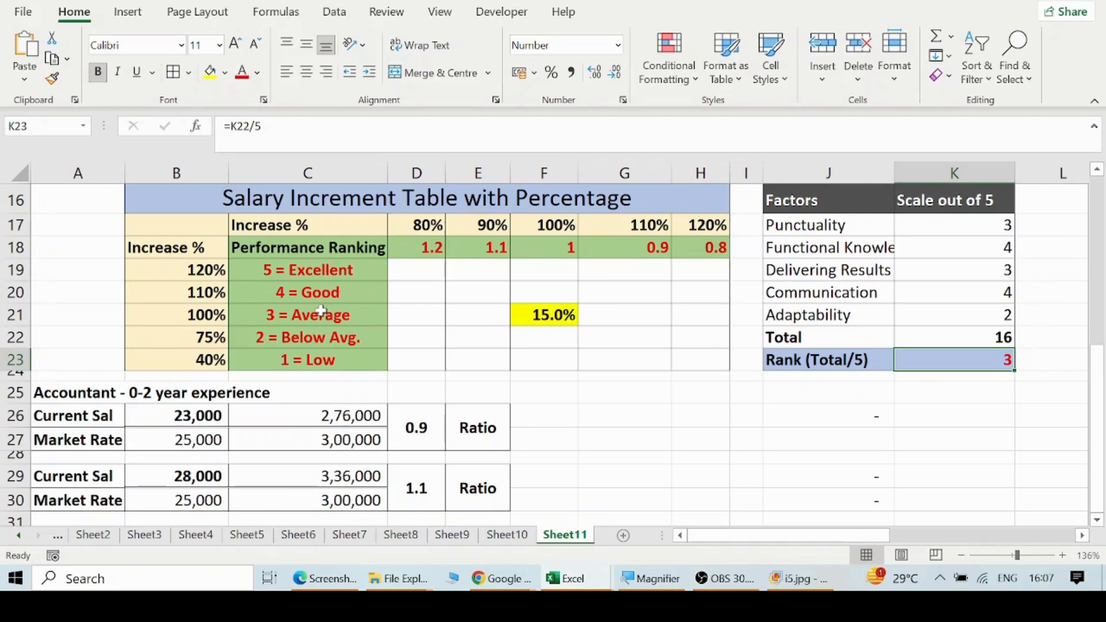
- Calculate the Good ranking's increment at ratio 1 in cell F20 with the formula =F21*B20
{"action": "left_click", "coordinate": [559, 296]}
{"action": "type", "text": "="}
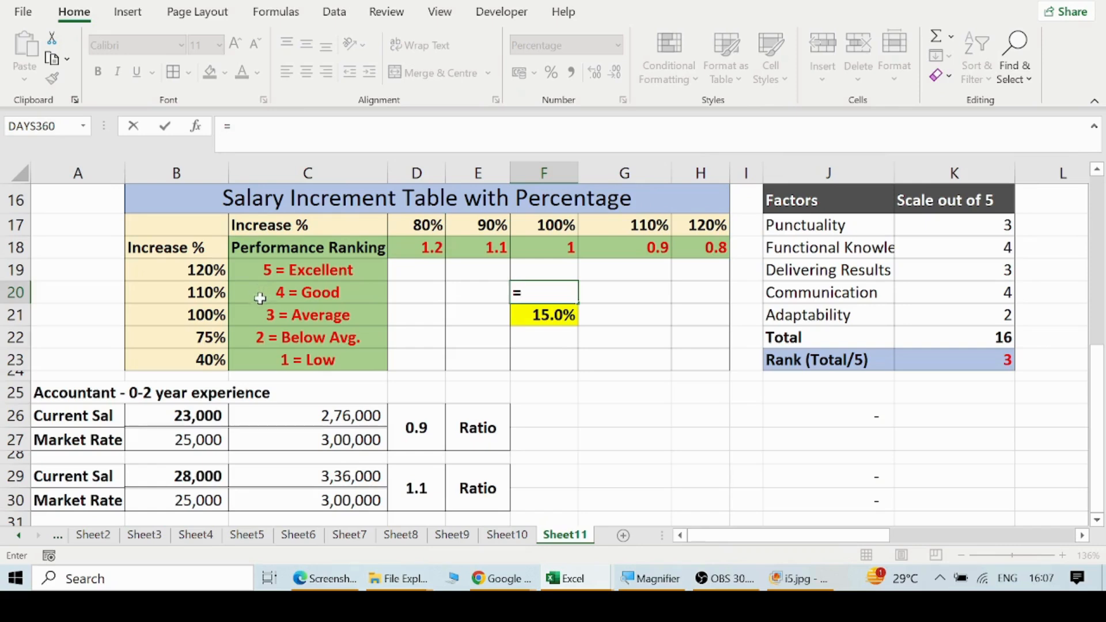
{"action": "left_click", "coordinate": [530, 315]}
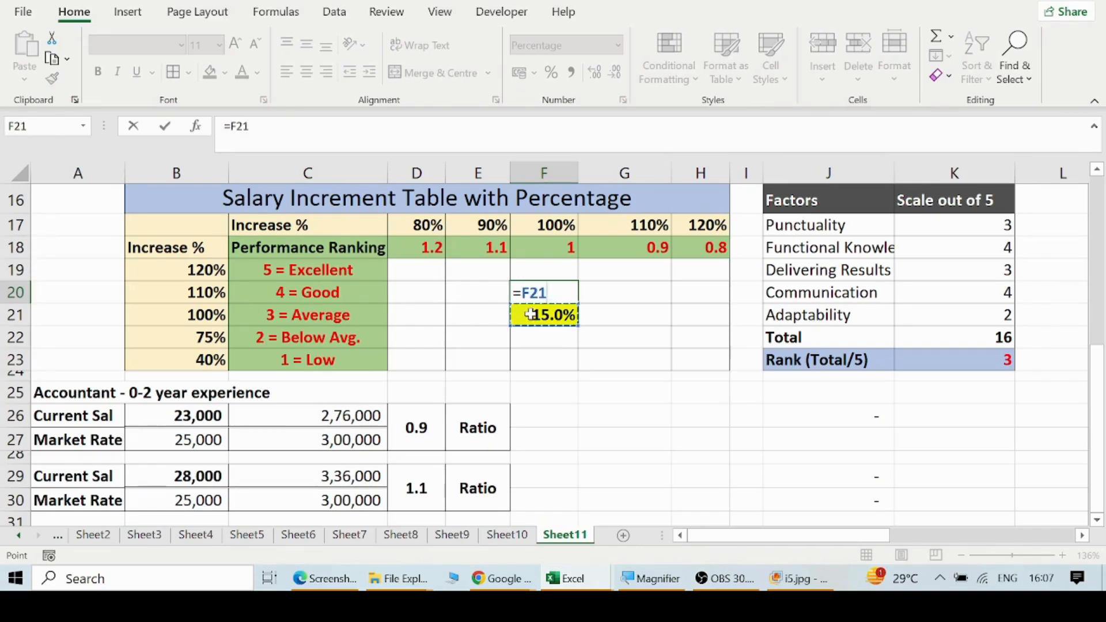
{"action": "type", "text": "*"}
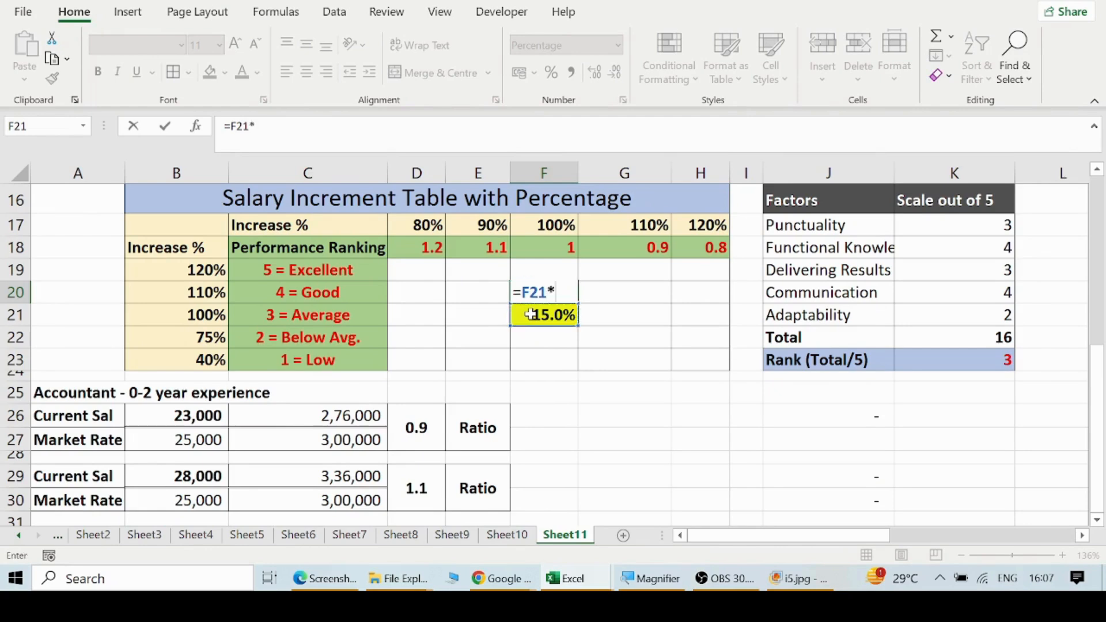
{"action": "left_click", "coordinate": [189, 294]}
{"action": "key", "text": "Return"}
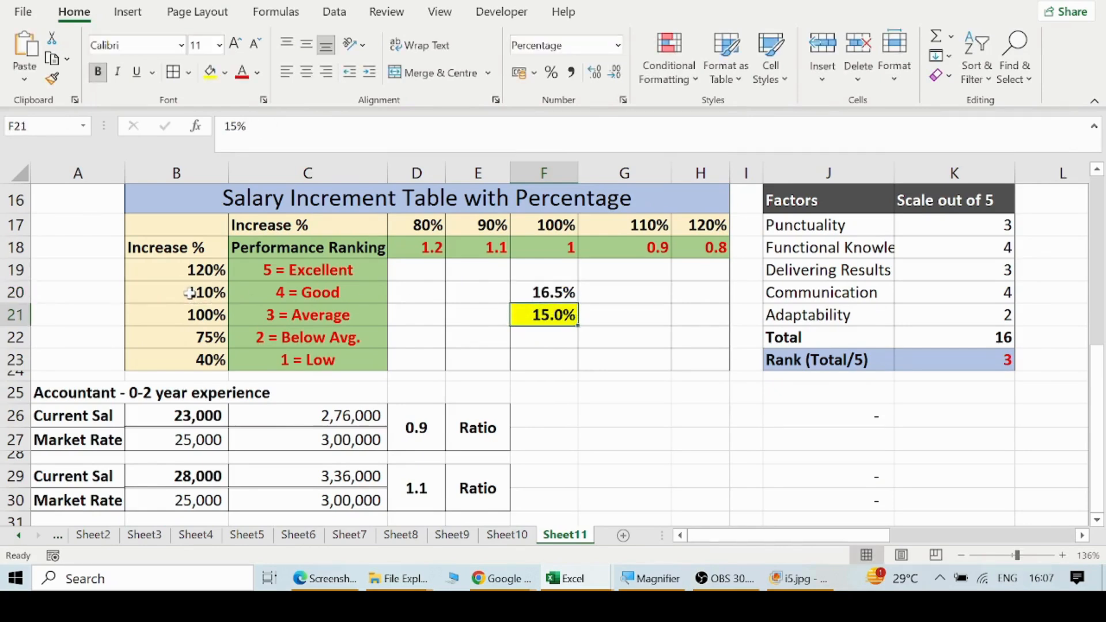
- Calculate the Excellent ranking's increment at ratio 1 in cell F19 with the formula =F21*B19
{"action": "key", "text": "Up"}
{"action": "key", "text": "Up"}
{"action": "type", "text": "="}
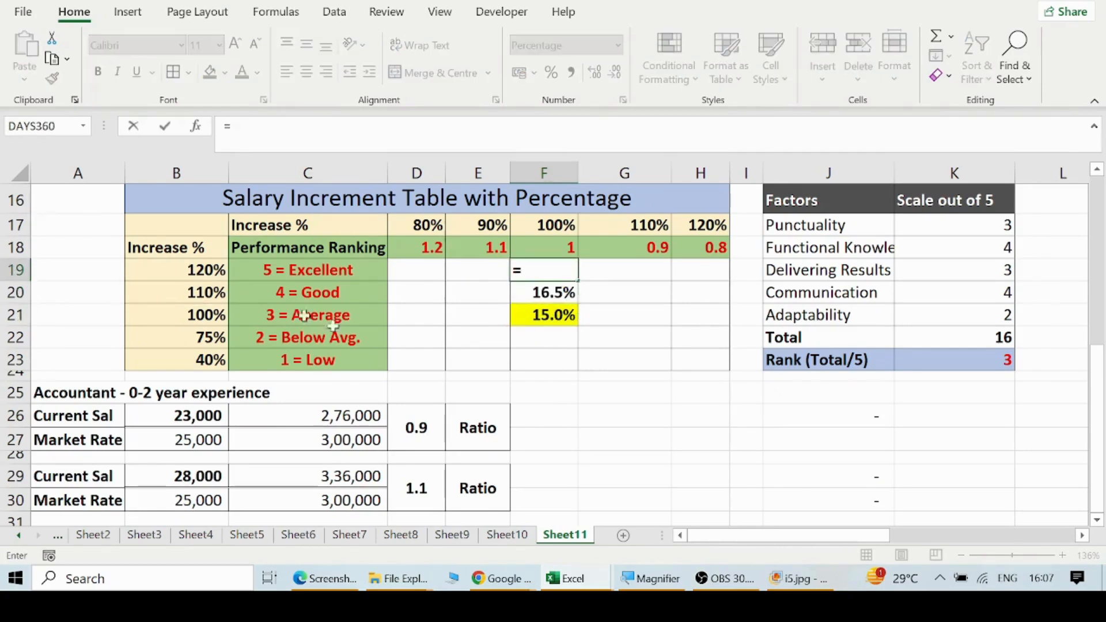
{"action": "left_click", "coordinate": [551, 314]}
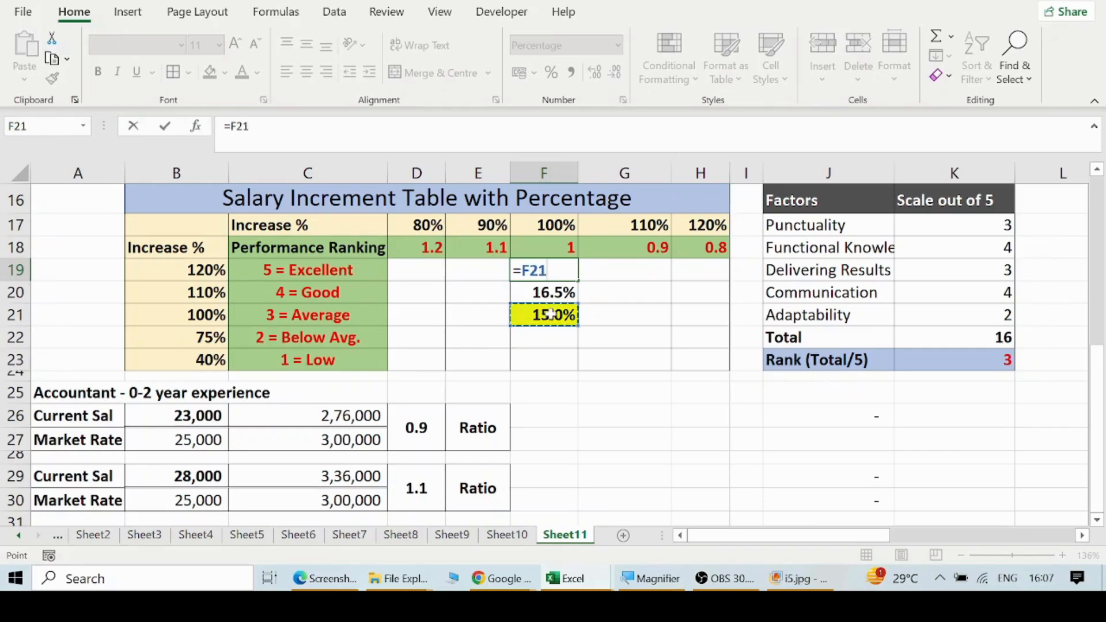
{"action": "type", "text": "*"}
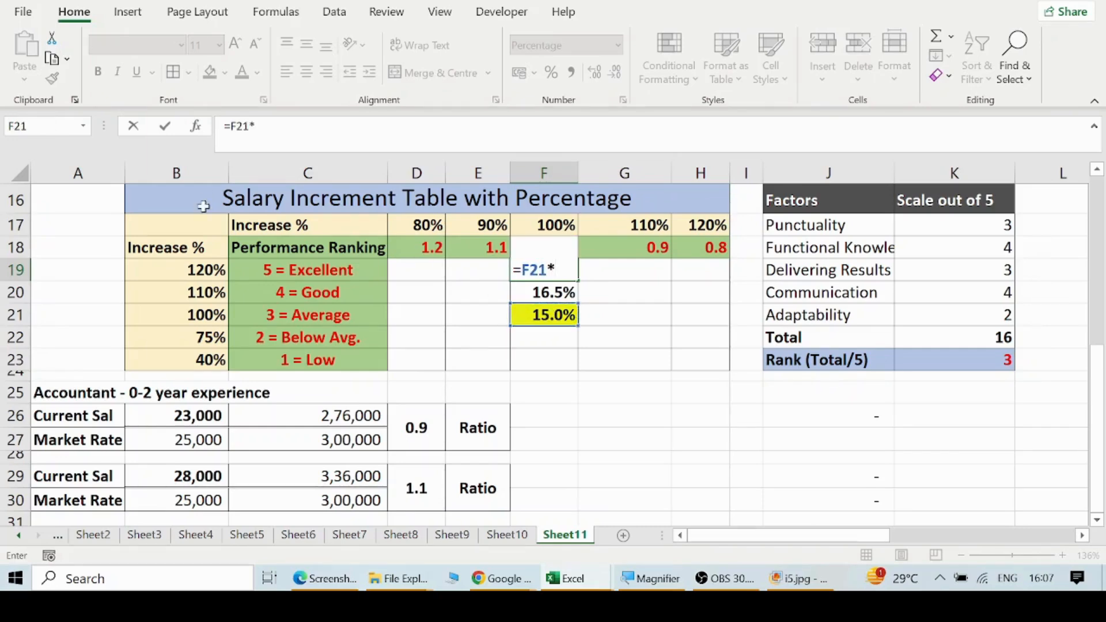
{"action": "left_click", "coordinate": [177, 270]}
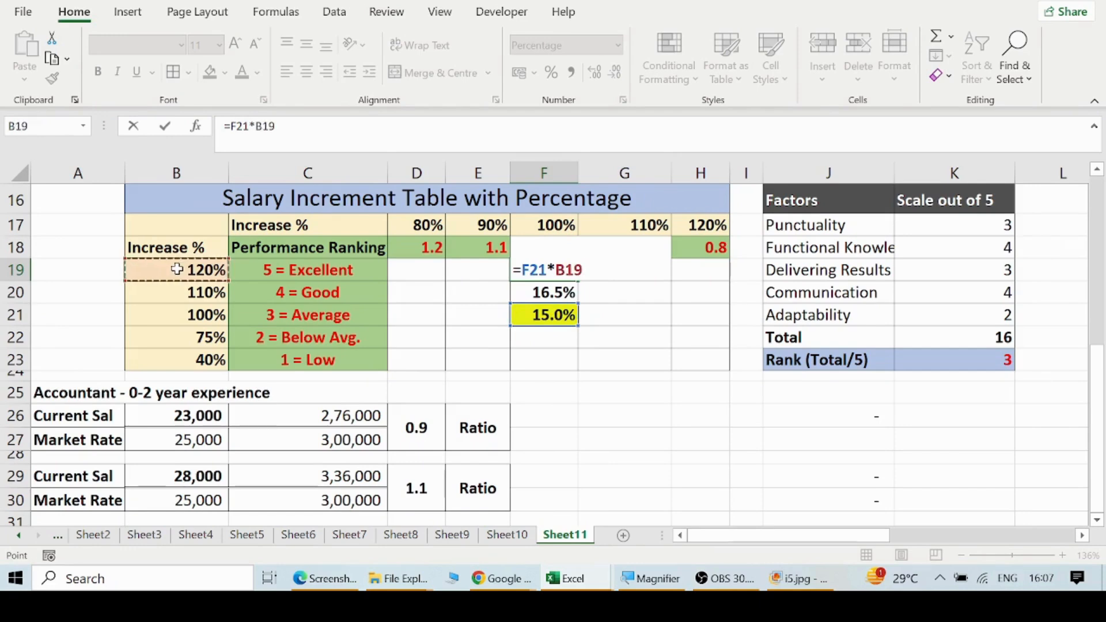
{"action": "key", "text": "Return"}
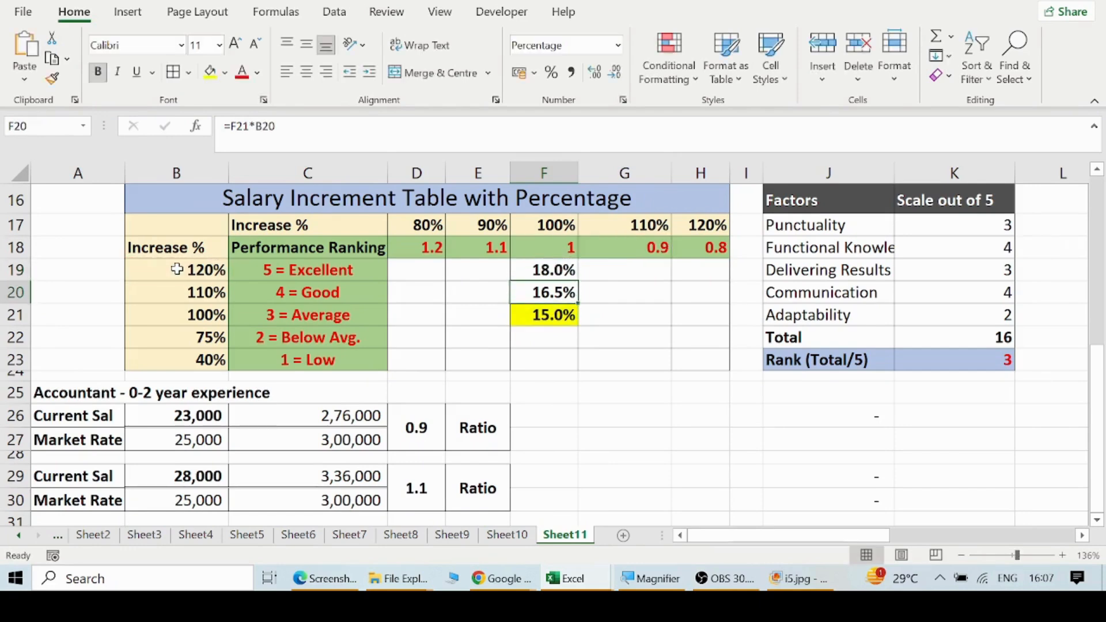
- Calculate the Below Avg. ranking's increment at ratio 1 in cell F22 with the formula =F21*B22
{"action": "left_click", "coordinate": [543, 338]}
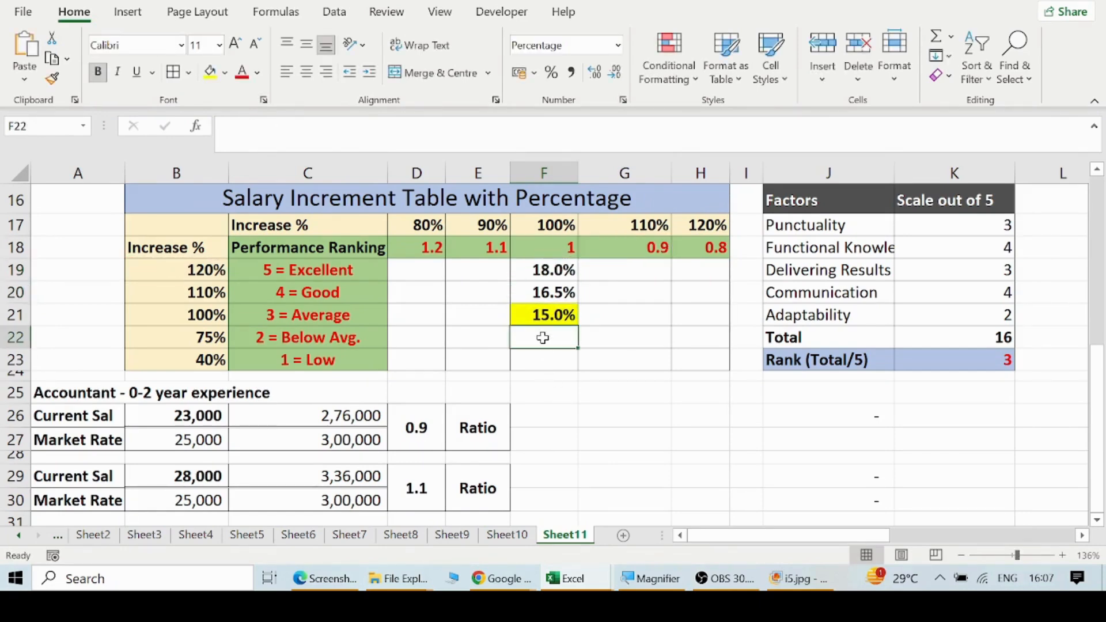
{"action": "type", "text": "="}
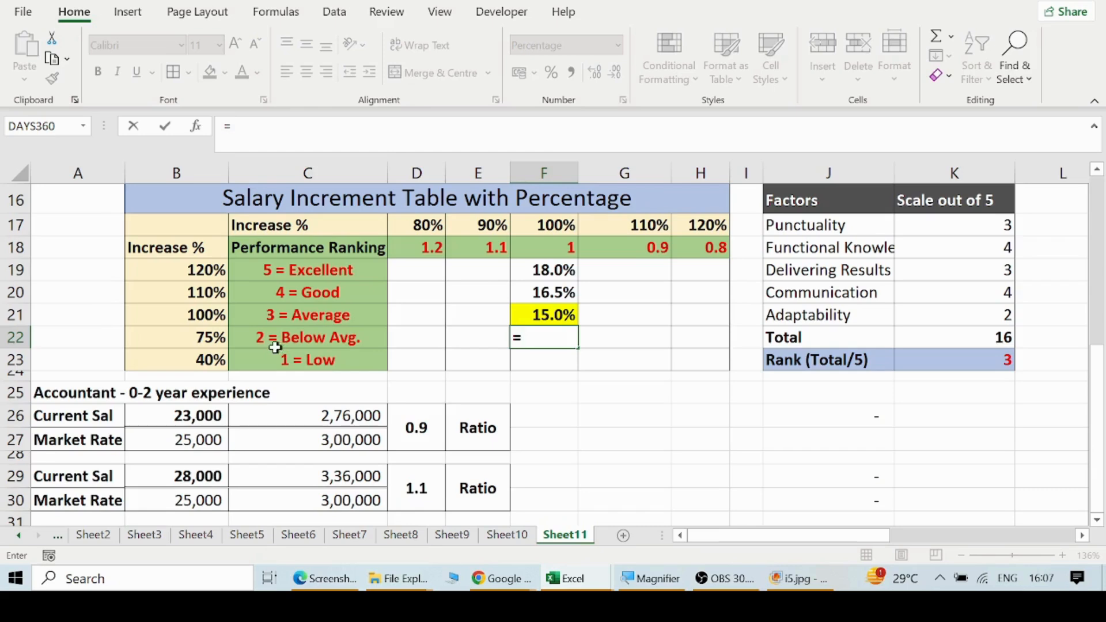
{"action": "left_click", "coordinate": [558, 315]}
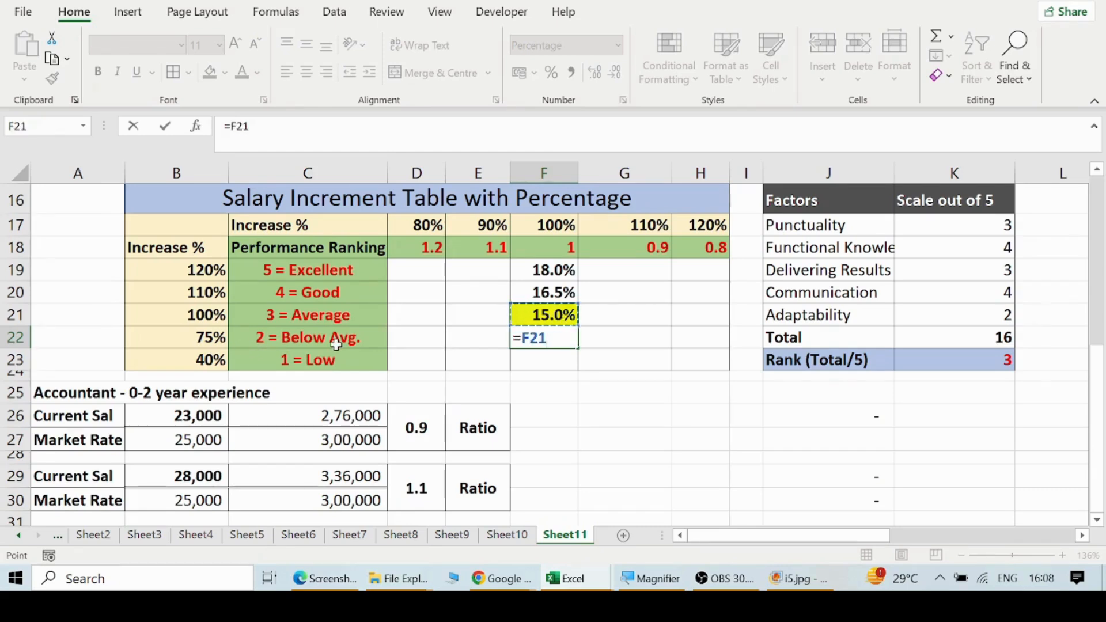
{"action": "type", "text": "*"}
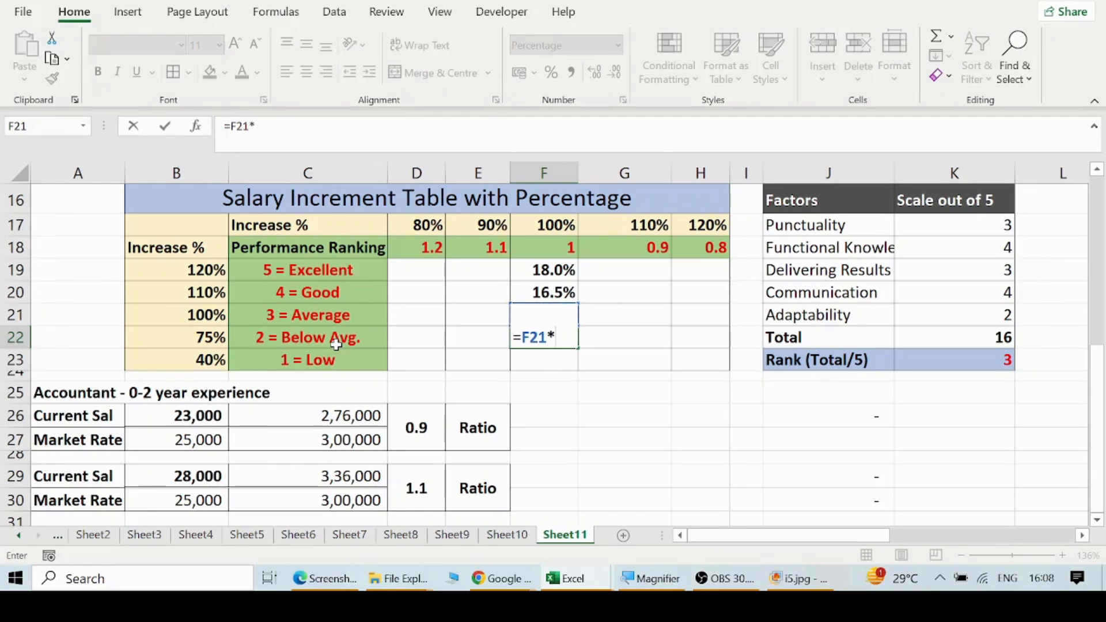
{"action": "left_click", "coordinate": [210, 335]}
{"action": "key", "text": "Return"}
- Calculate the Low ranking's increment at ratio 1 in cell F23 with the formula =F21*B23
{"action": "type", "text": "="}
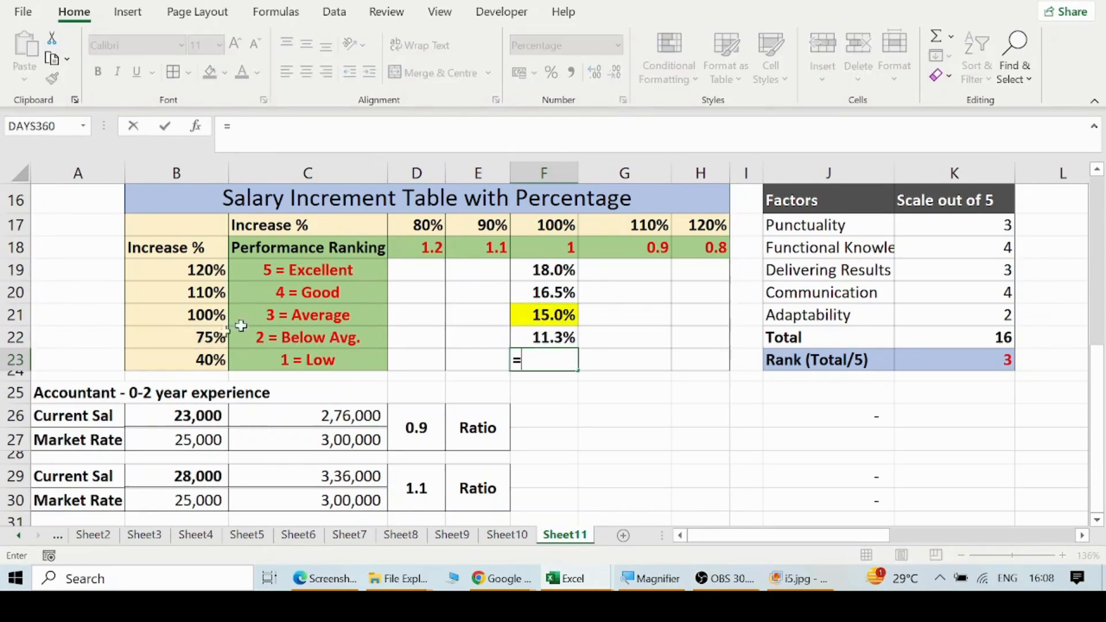
{"action": "left_click", "coordinate": [522, 316]}
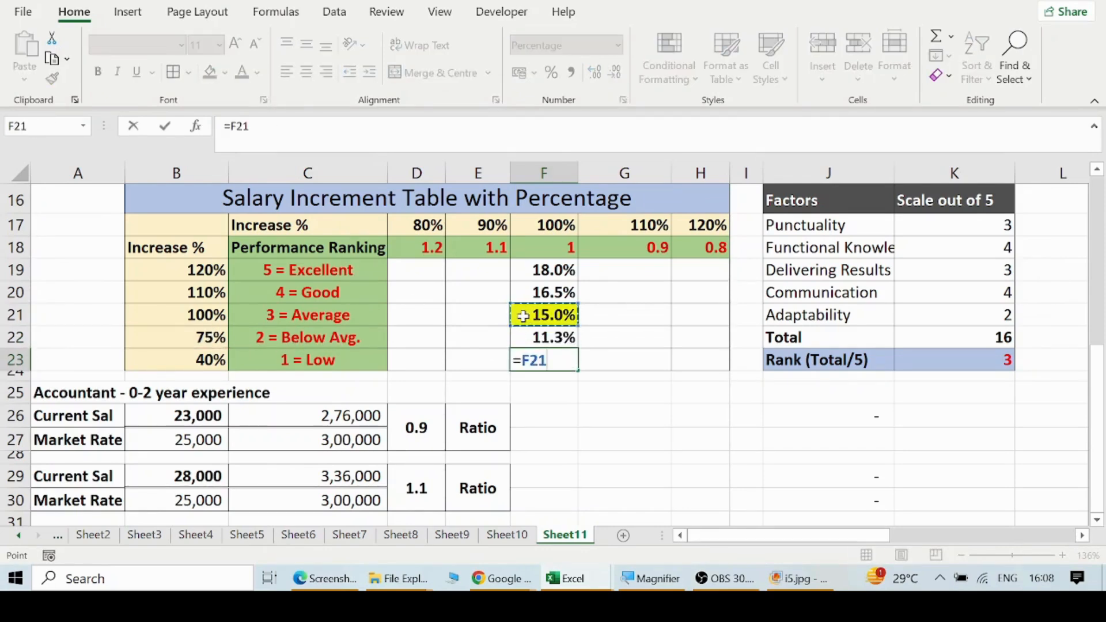
{"action": "type", "text": "*"}
{"action": "left_click", "coordinate": [218, 362]}
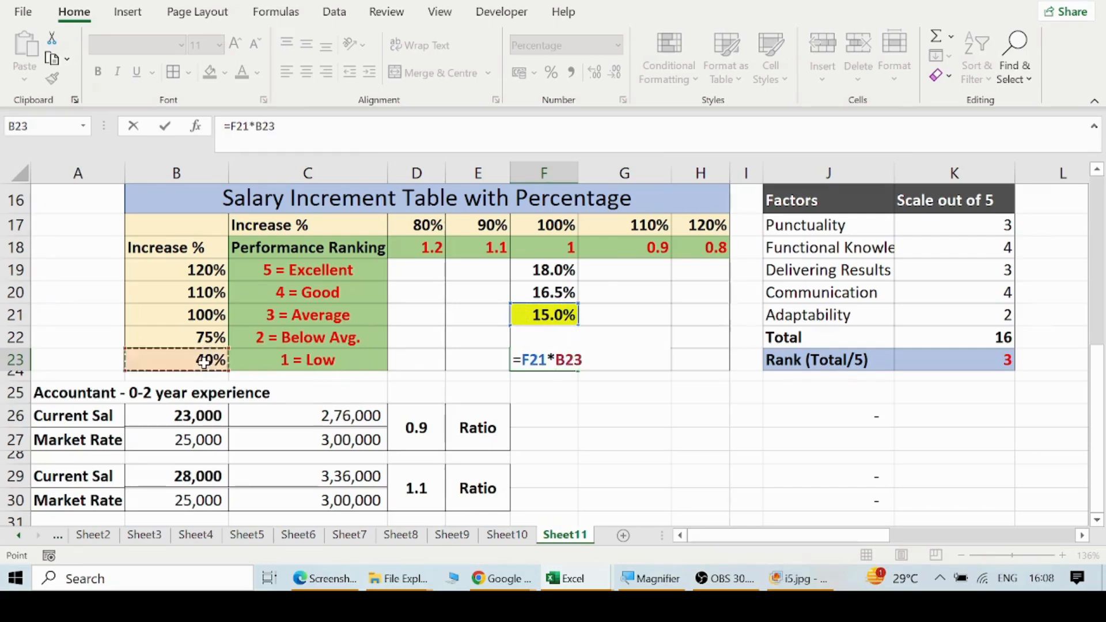
{"action": "key", "text": "Return"}
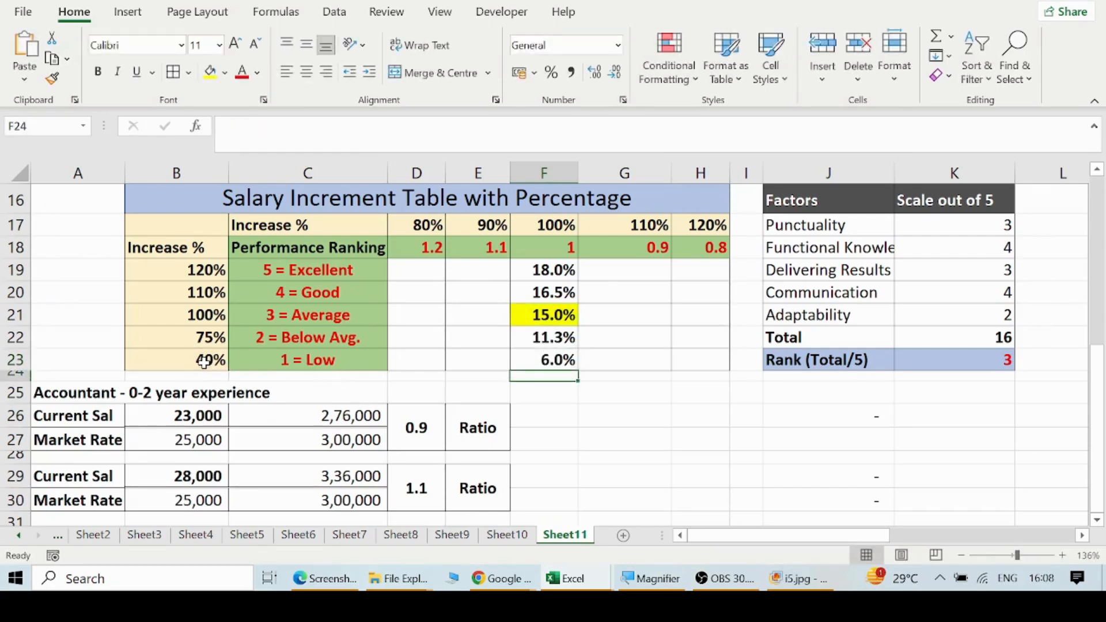
- Review the ratio 1 increments and their formulas for all five performance rankings in cells F19 to F23
{"action": "key", "text": "Up"}
{"action": "key", "text": "Up"}
{"action": "key", "text": "Up"}
{"action": "key", "text": "Up"}
{"action": "key", "text": "Up"}
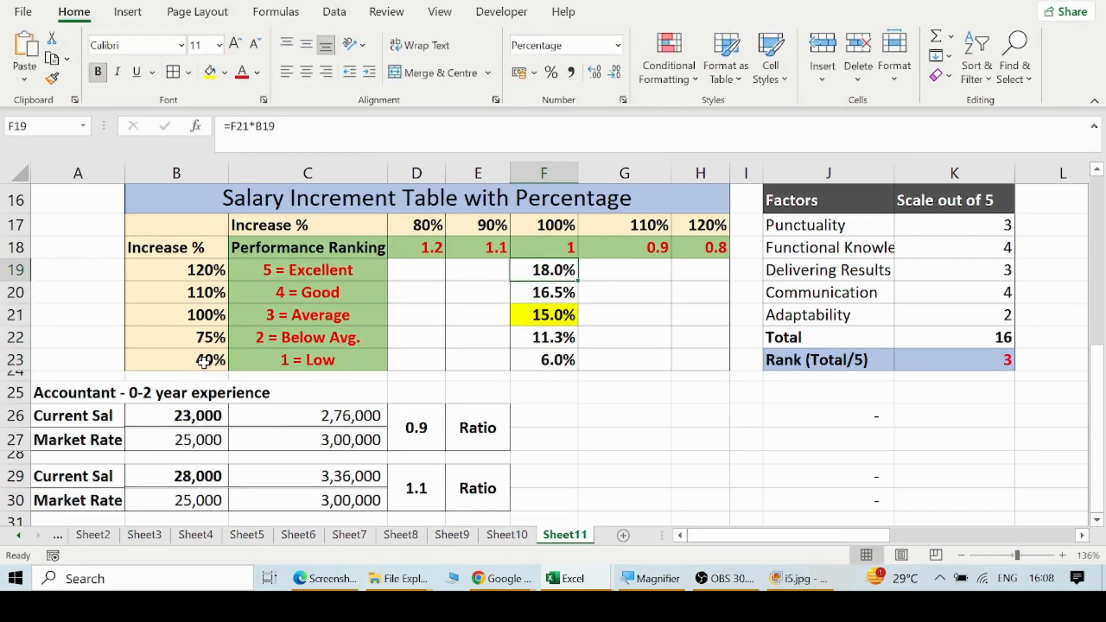
{"action": "key", "text": "Down"}
{"action": "key", "text": "Down"}
{"action": "key", "text": "Down"}
{"action": "key", "text": "Down"}
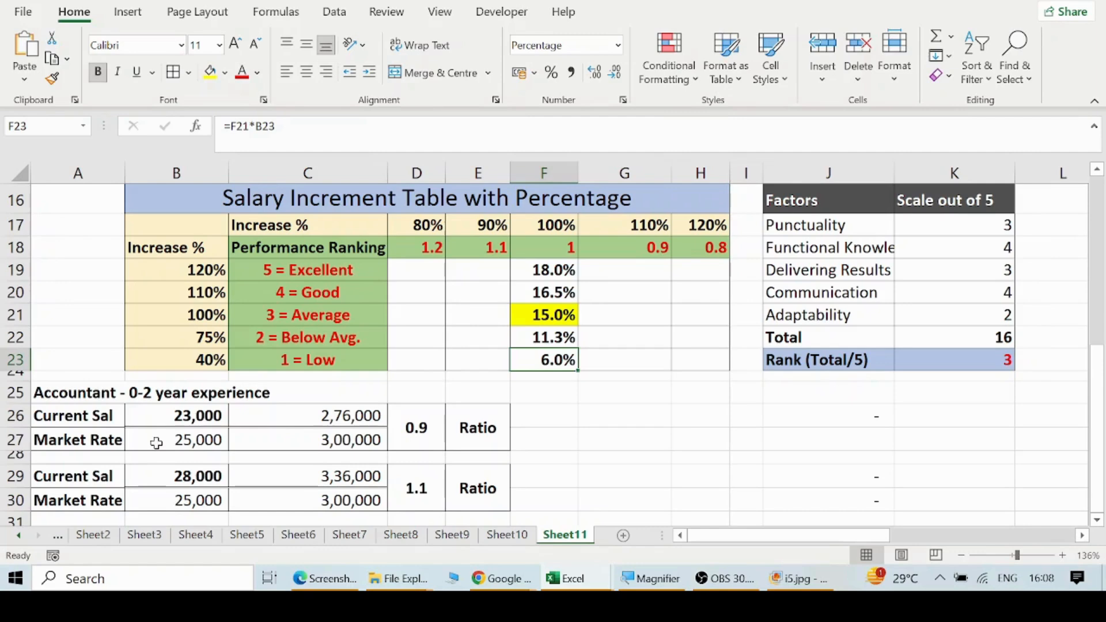
- Examine the first Accountant's current salary, market rate, annual amounts and ratio formula, and compare the ratio with the table's 0.9 column
{"action": "left_click", "coordinate": [156, 443]}
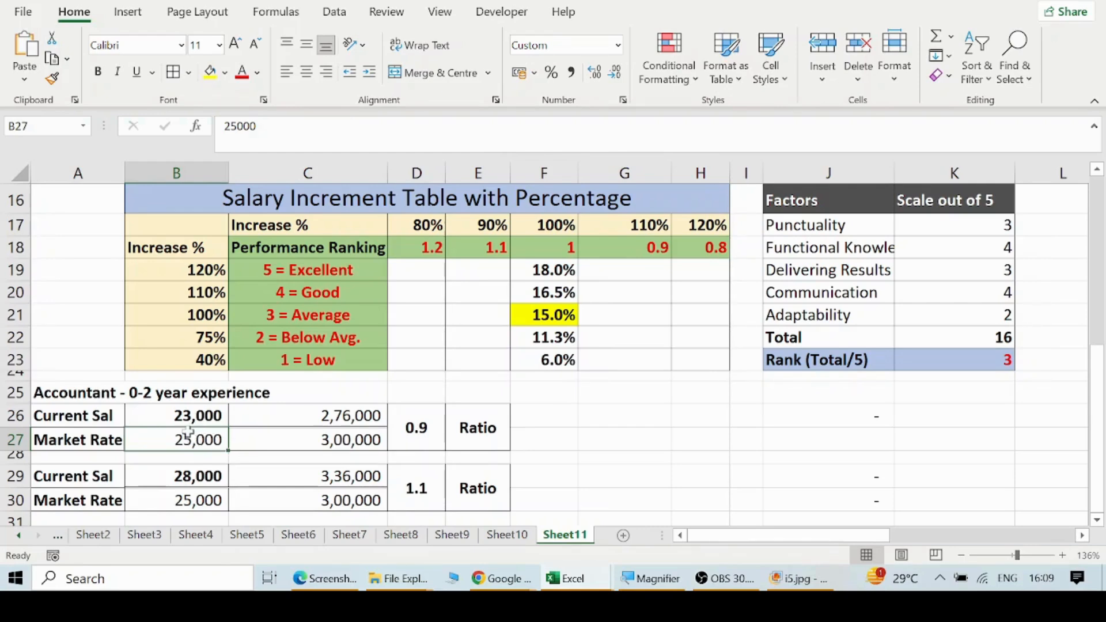
{"action": "left_click", "coordinate": [156, 420]}
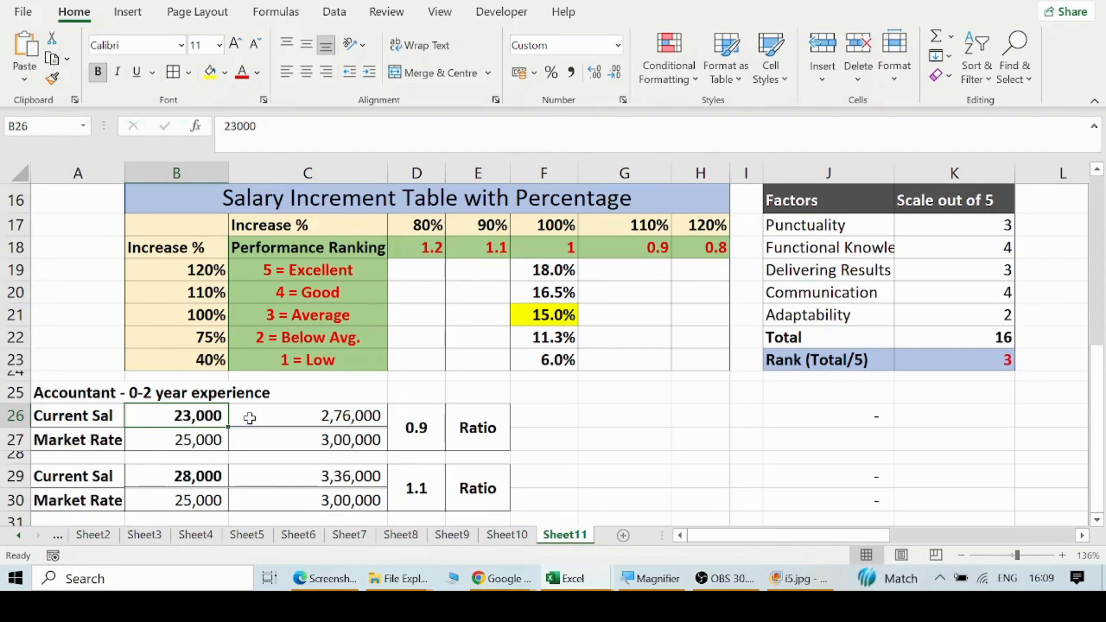
{"action": "left_click", "coordinate": [249, 418]}
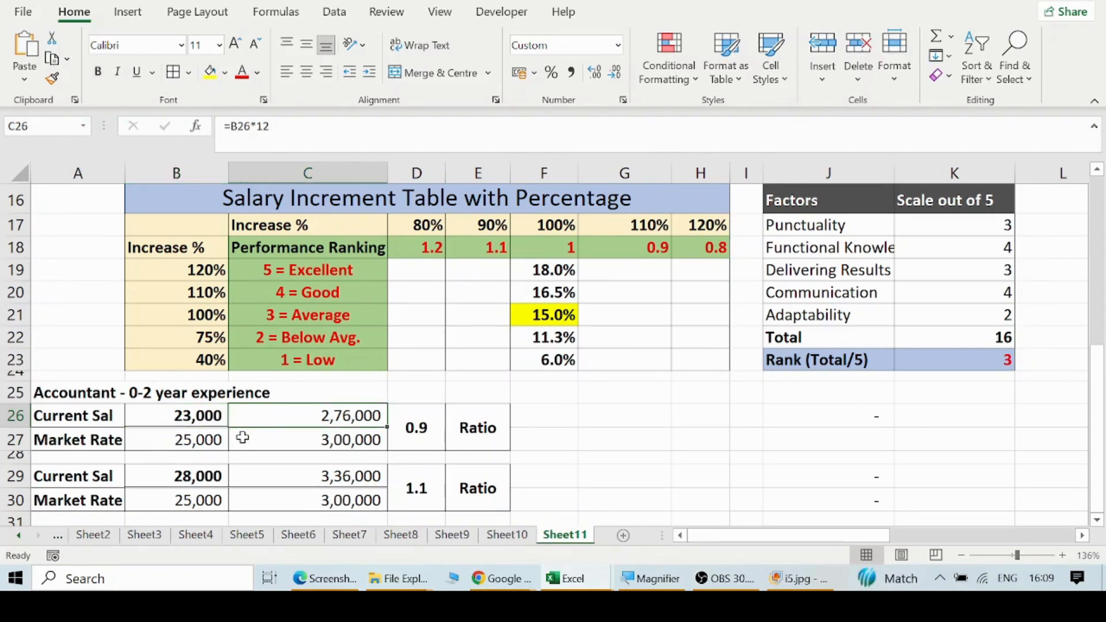
{"action": "left_click", "coordinate": [243, 437]}
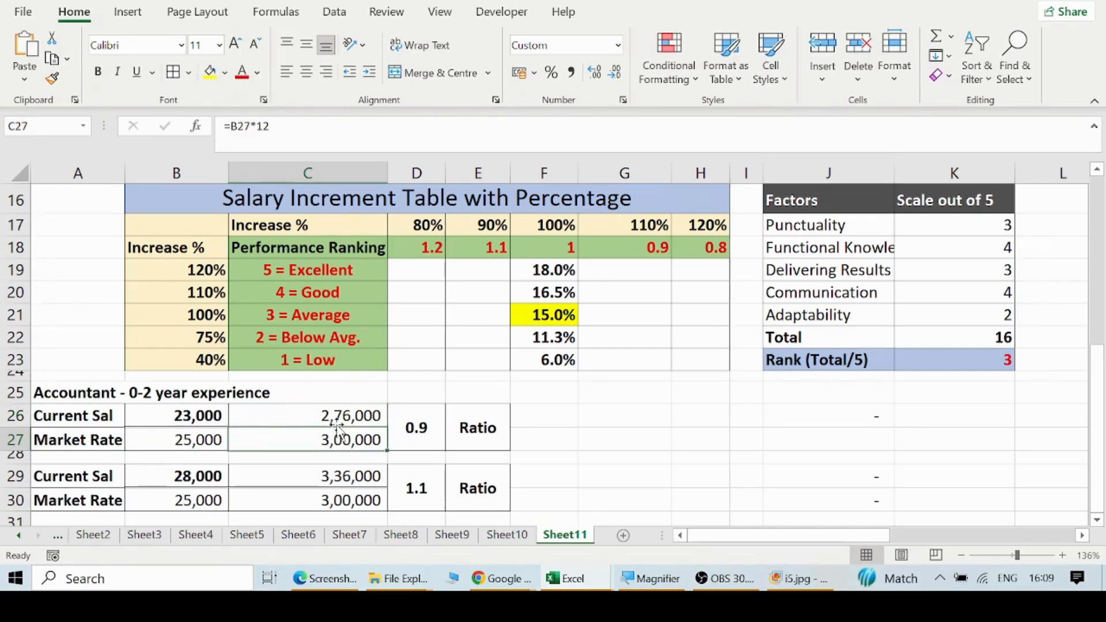
{"action": "left_click", "coordinate": [414, 431]}
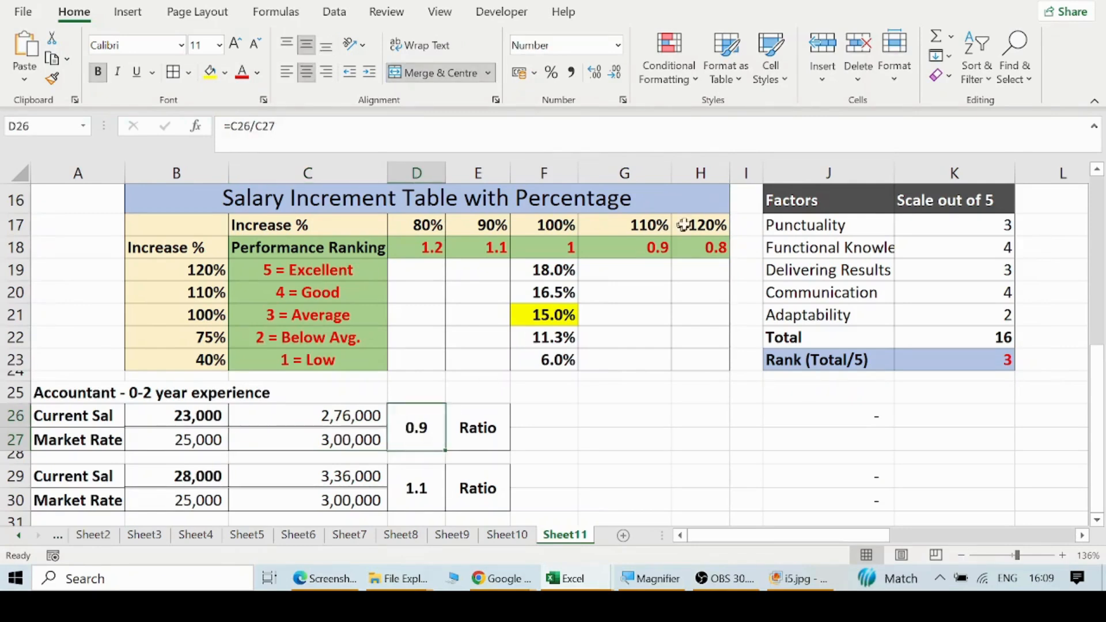
{"action": "left_click", "coordinate": [624, 252]}
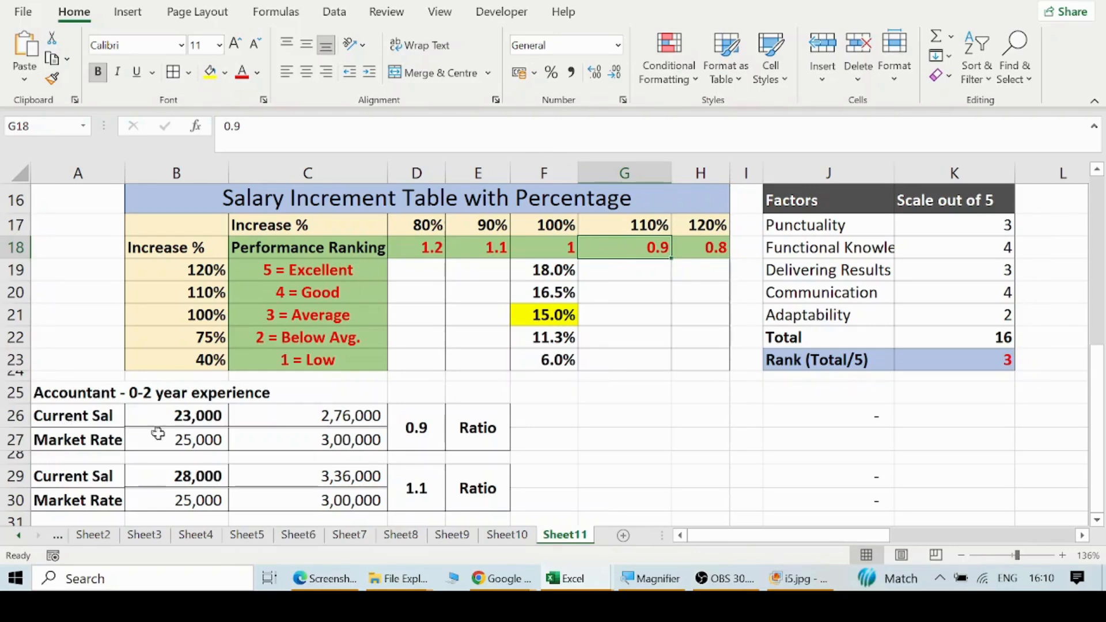
{"action": "left_click", "coordinate": [166, 443]}
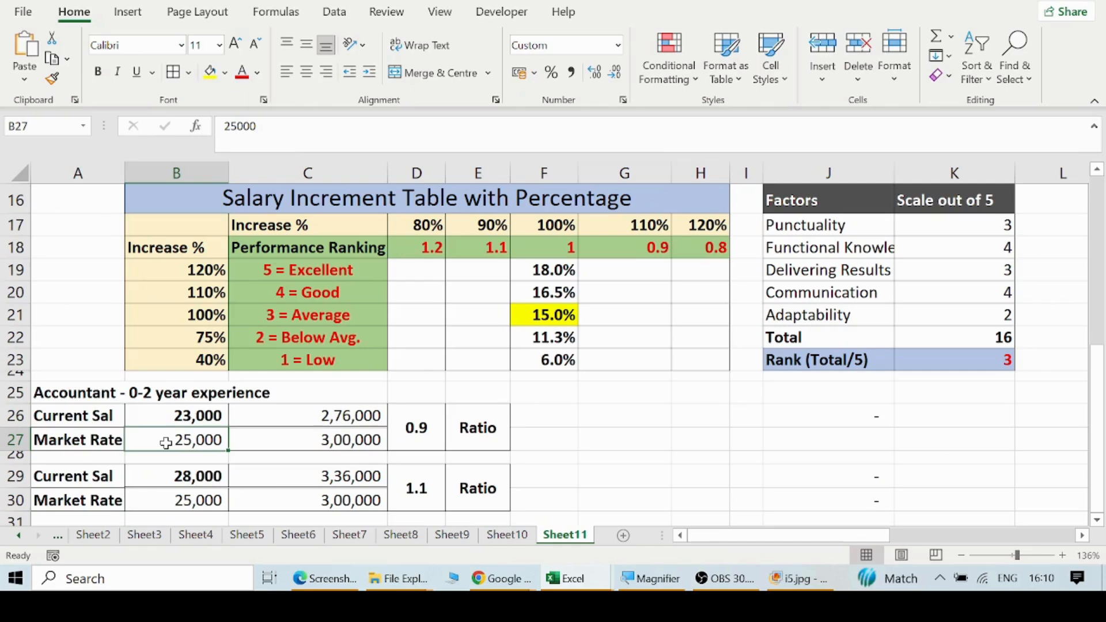
{"action": "left_click", "coordinate": [180, 415]}
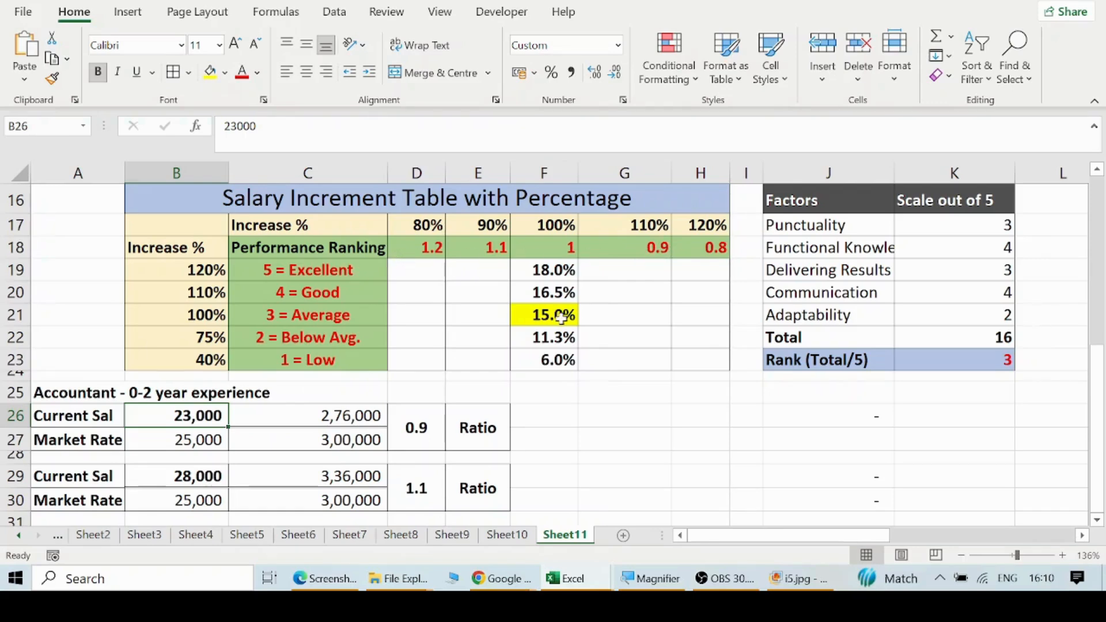
- Clear all increment values from the table's body, cells D19 to H23
{"action": "left_click", "coordinate": [431, 270]}
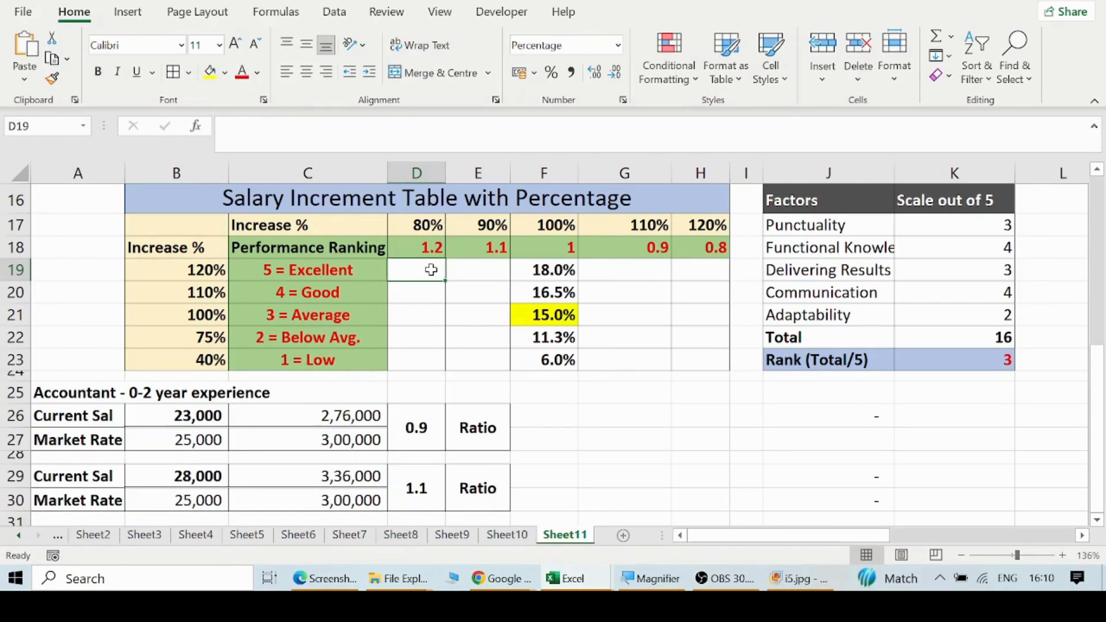
{"action": "left_click_drag", "start_coordinate": [431, 271], "coordinate": [718, 353]}
{"action": "key", "text": "Delete"}
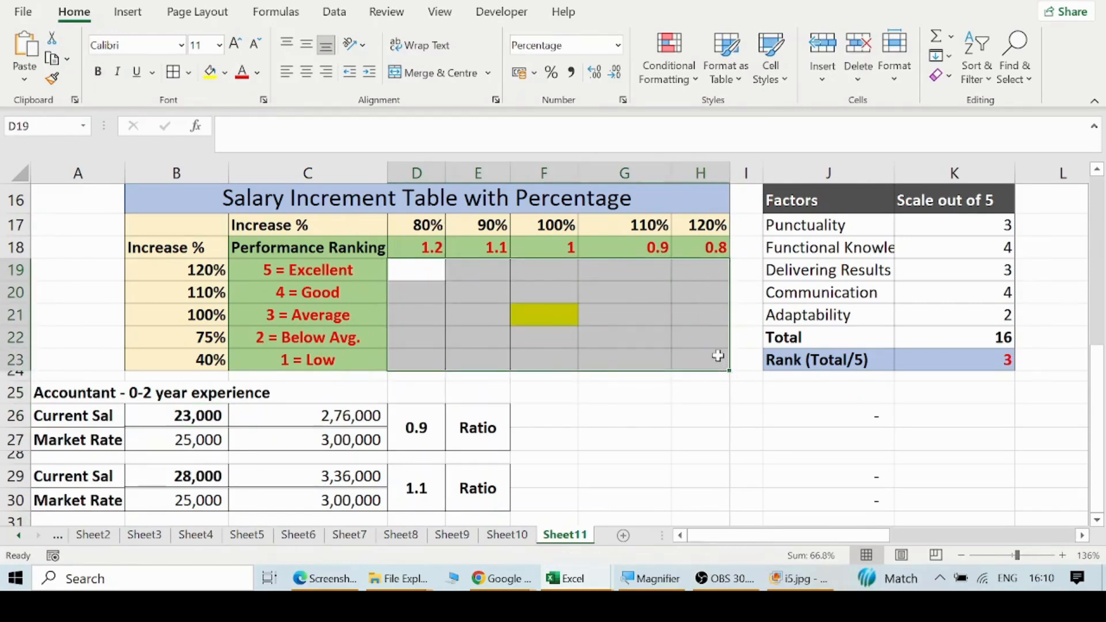
- Enter the base increment of 15% in cell F21, for the Average ranking at ratio 1
{"action": "left_click", "coordinate": [559, 317]}
{"action": "left_click", "coordinate": [559, 317]}
{"action": "type", "text": "15"}
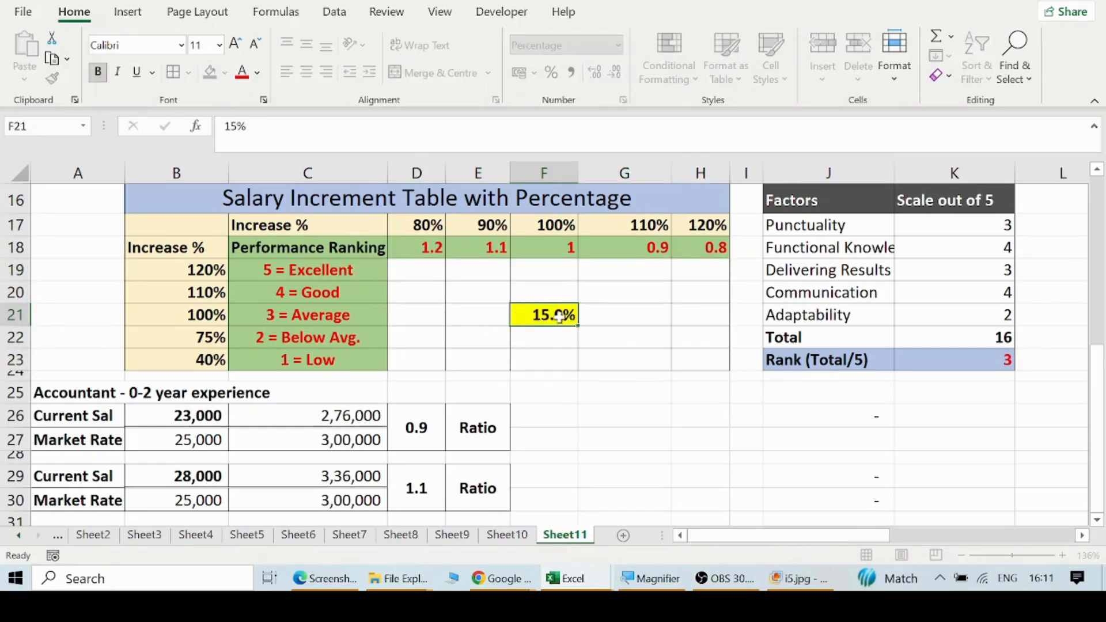
{"action": "key", "text": "Return"}
{"action": "key", "text": "Up"}
{"action": "key", "text": "Up"}
{"action": "key", "text": "Up"}
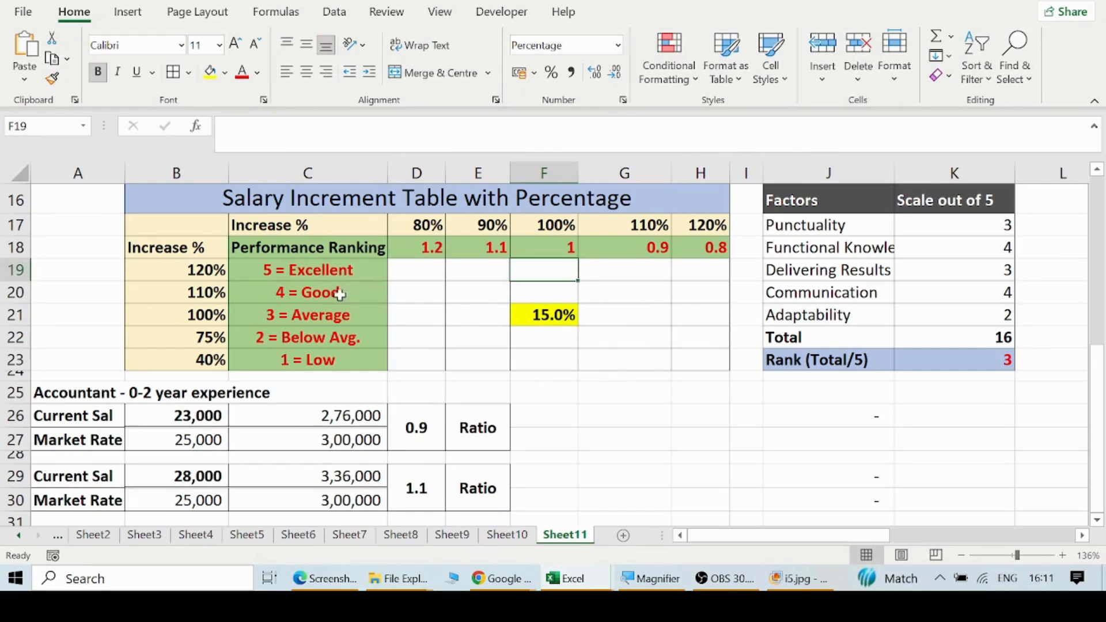
- Enter the formula =($F$21*$B19) in cell D19, locking the base increment cell and the column of the ranking percentage
{"action": "left_click", "coordinate": [411, 270]}
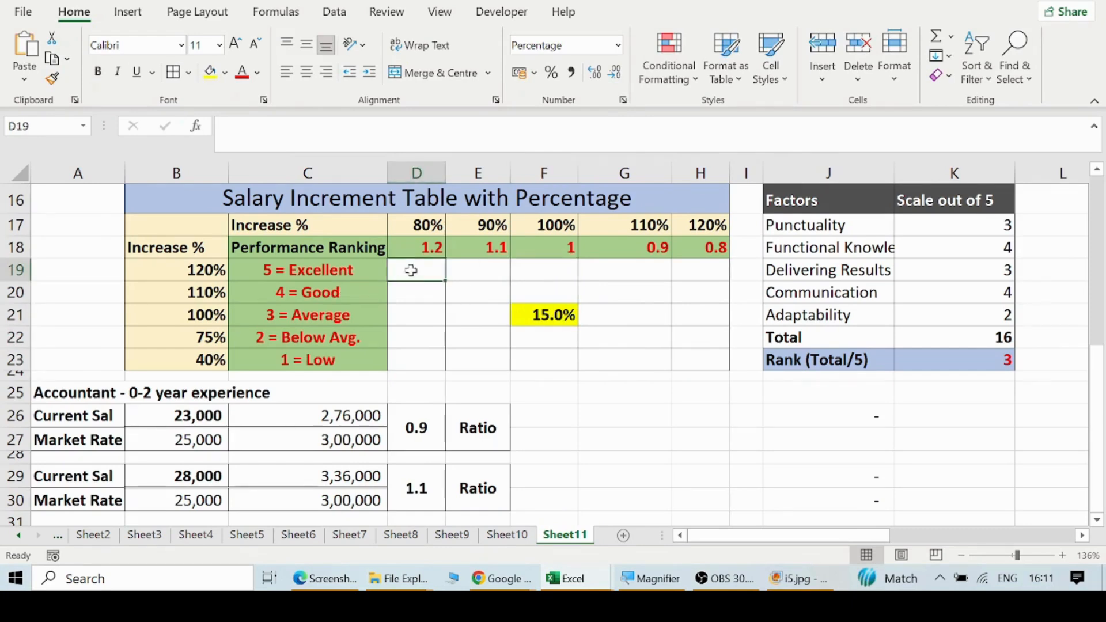
{"action": "left_click", "coordinate": [430, 248]}
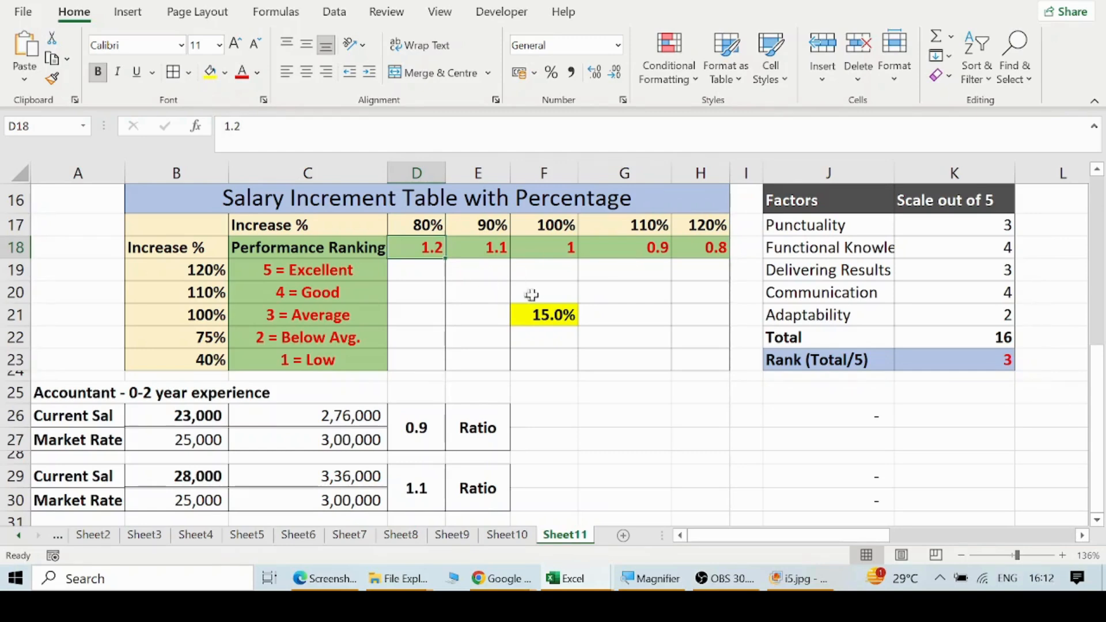
{"action": "left_click", "coordinate": [429, 271]}
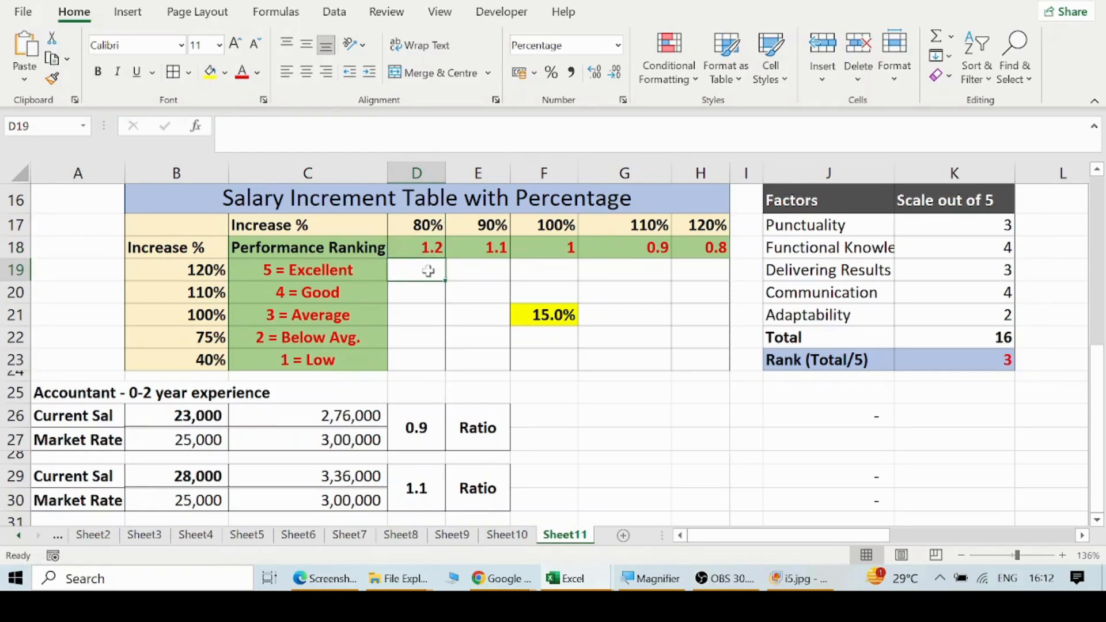
{"action": "type", "text": "="}
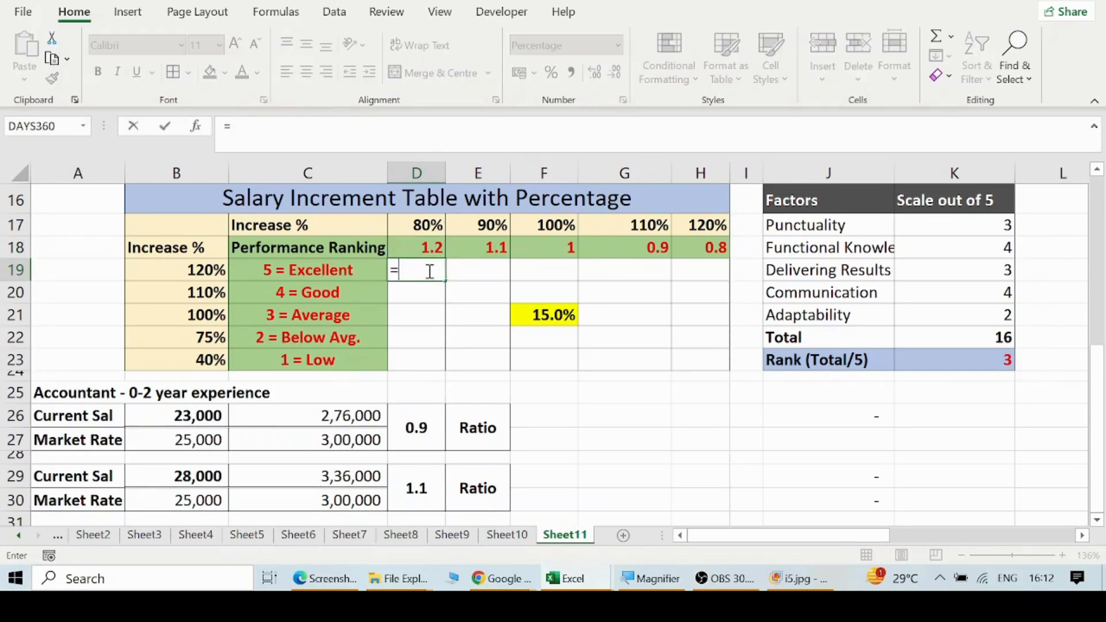
{"action": "left_click", "coordinate": [535, 315]}
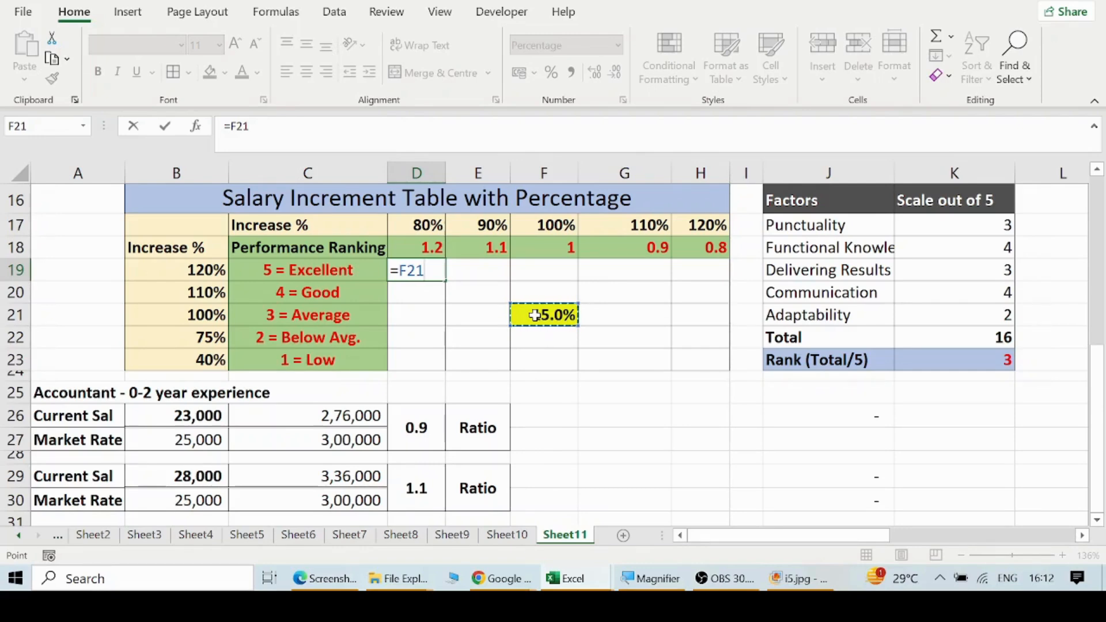
{"action": "key", "text": "F4"}
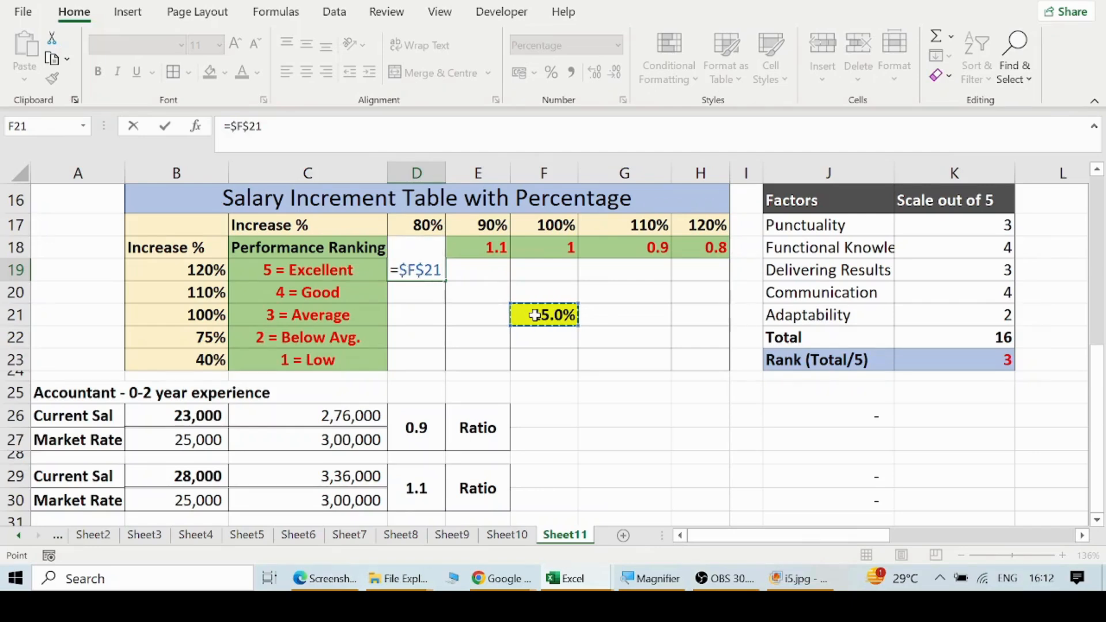
{"action": "type", "text": "*"}
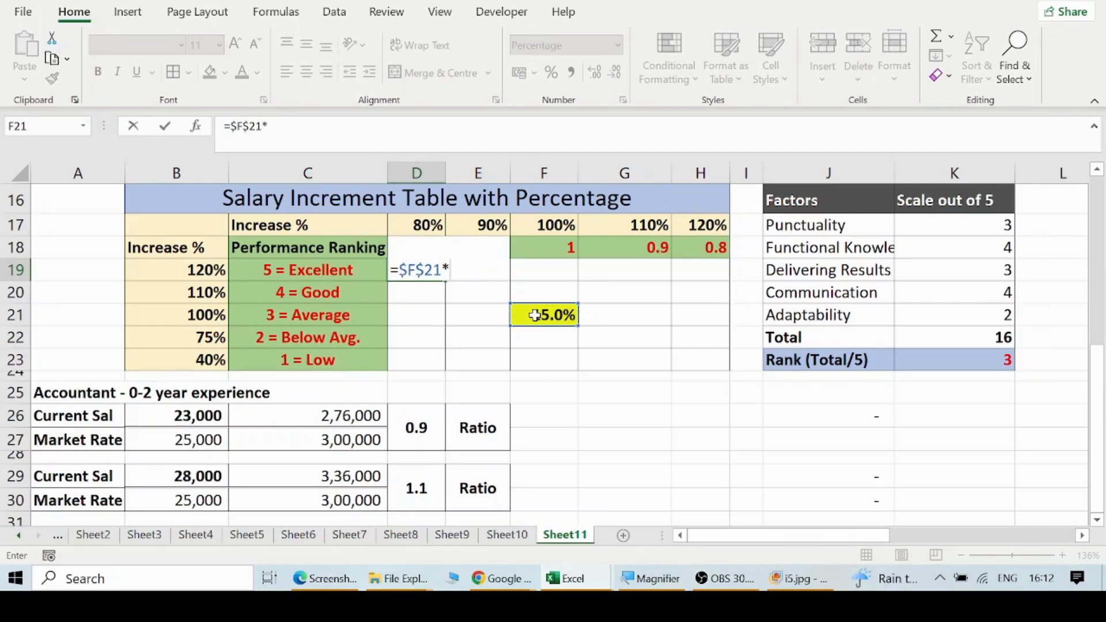
{"action": "left_click", "coordinate": [172, 271]}
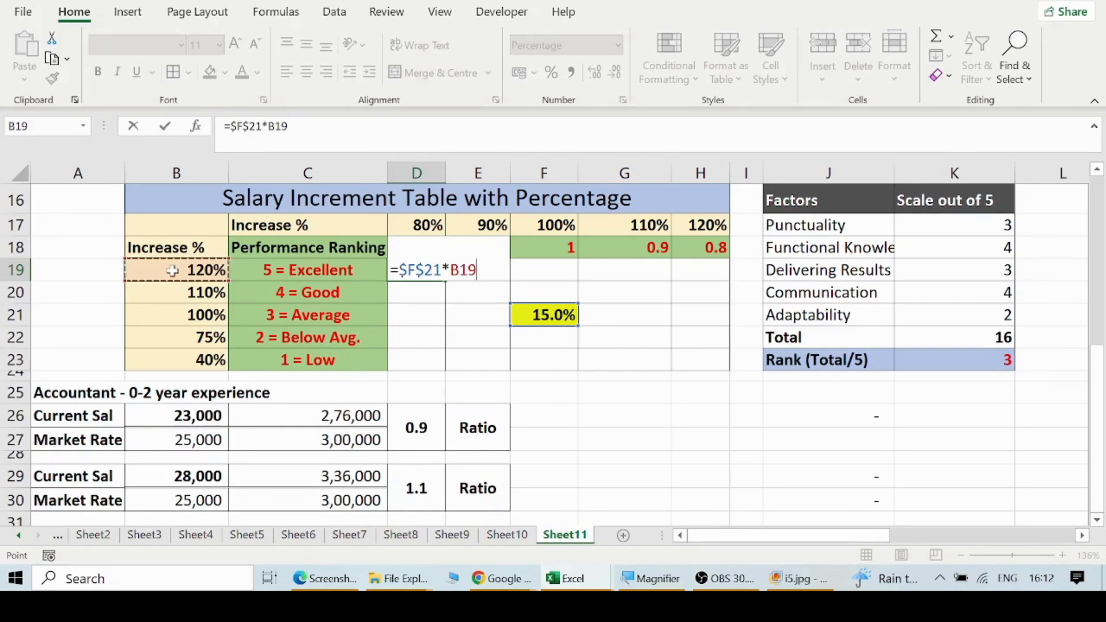
{"action": "left_click", "coordinate": [452, 270]}
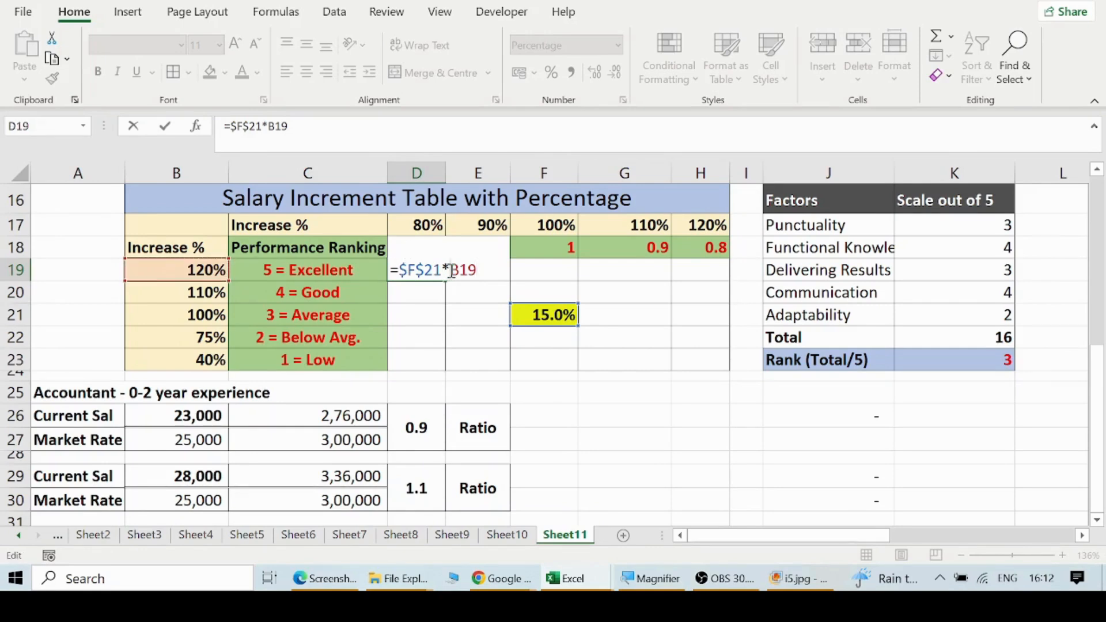
{"action": "type", "text": "$"}
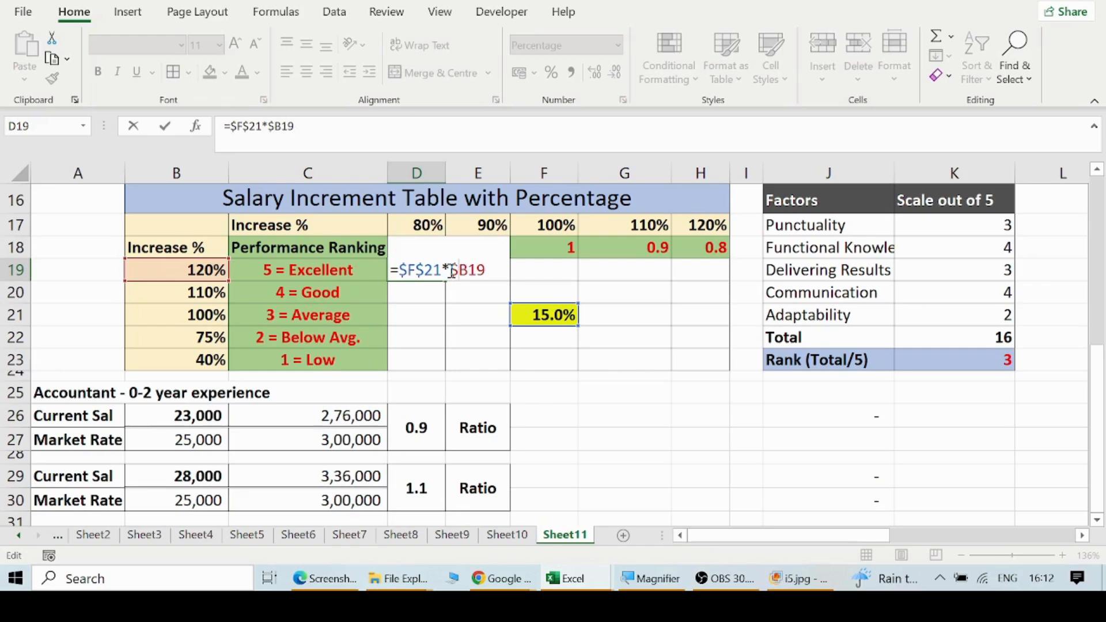
{"action": "left_click", "coordinate": [402, 271]}
{"action": "type", "text": "("}
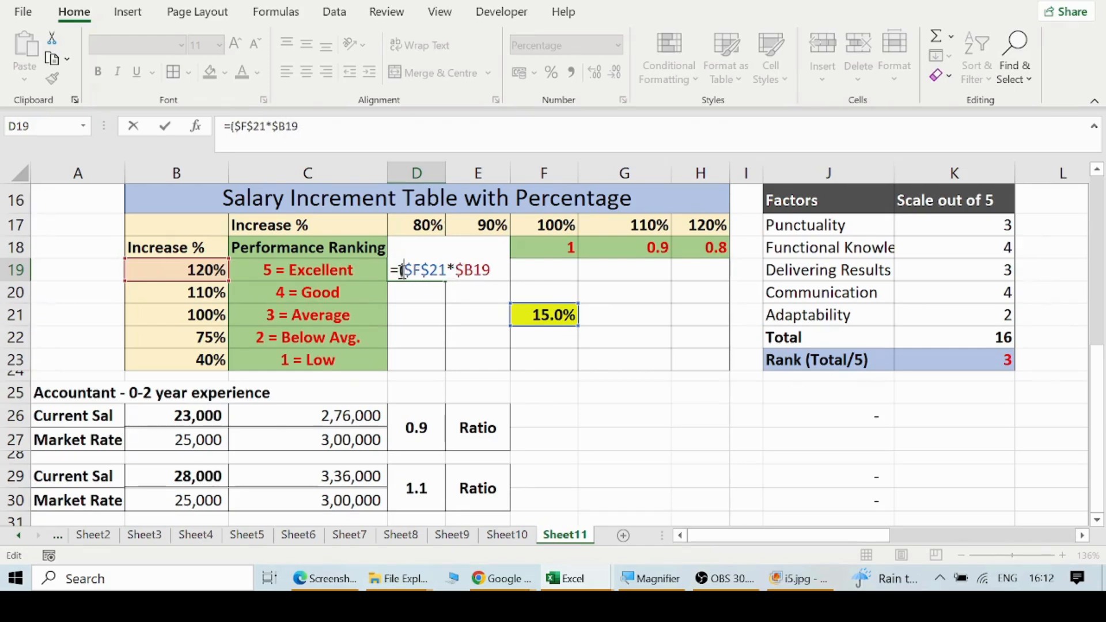
{"action": "left_click", "coordinate": [497, 272]}
{"action": "type", "text": ")"}
{"action": "key", "text": "Return"}
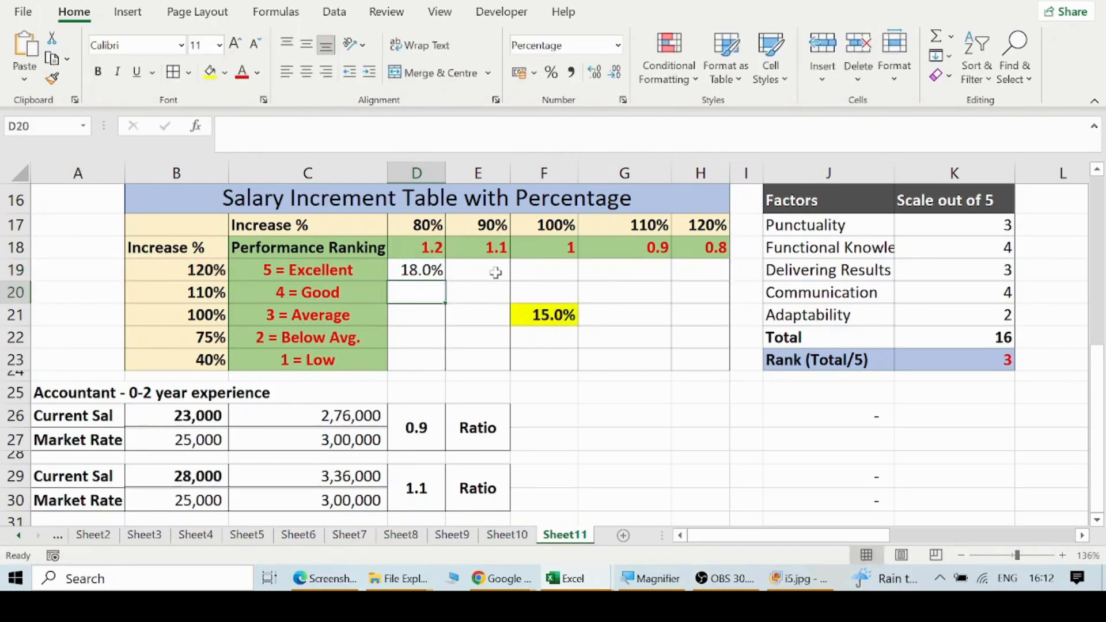
{"action": "left_click", "coordinate": [529, 311]}
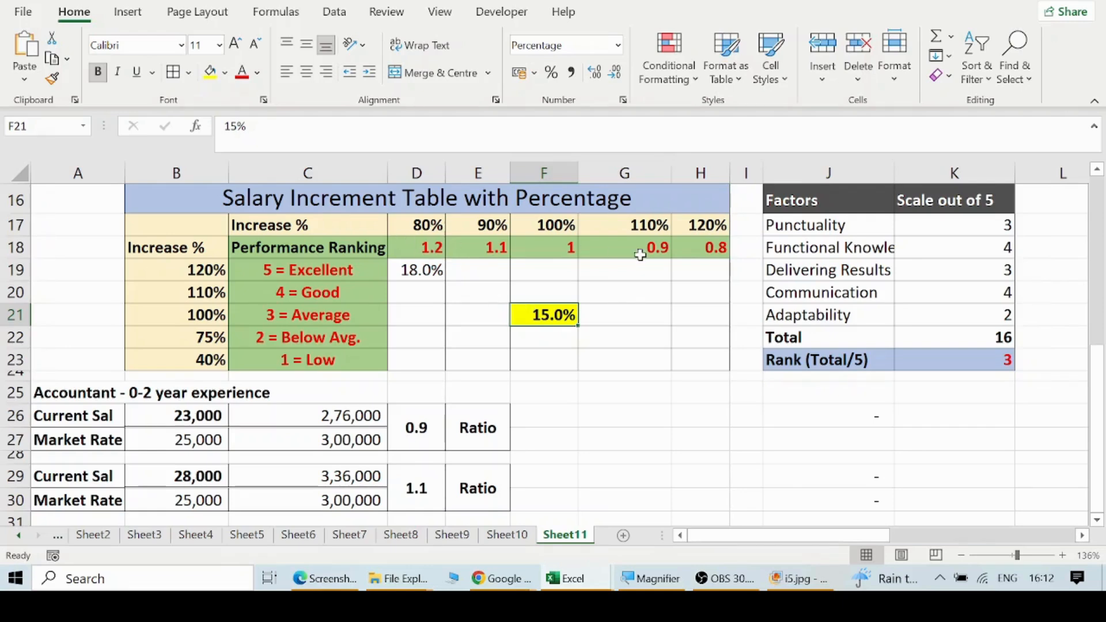
- Extend the formula in cell D19 by multiplying it by the column percentage in D17, giving =($F$21*$B19)*D17
{"action": "left_click", "coordinate": [414, 266]}
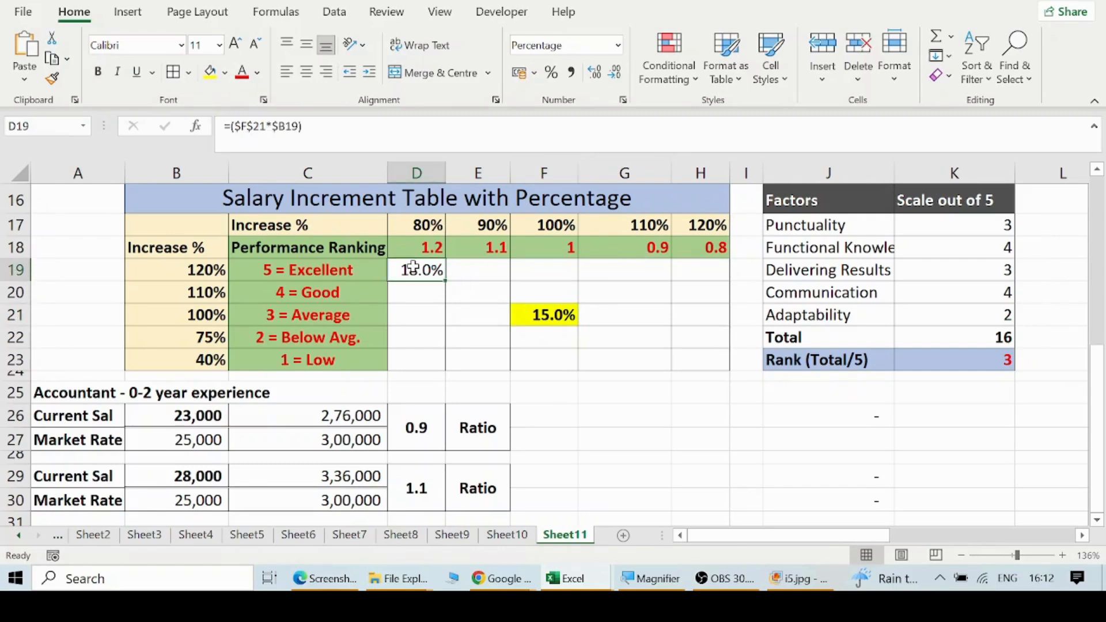
{"action": "left_click", "coordinate": [326, 135]}
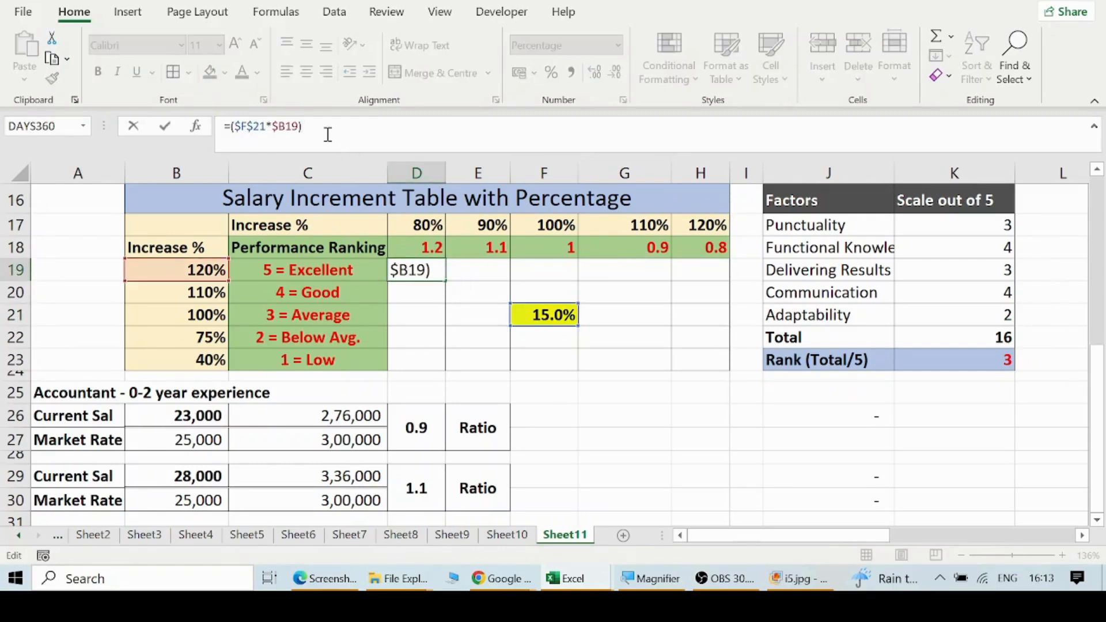
{"action": "type", "text": "*"}
{"action": "left_click", "coordinate": [404, 227]}
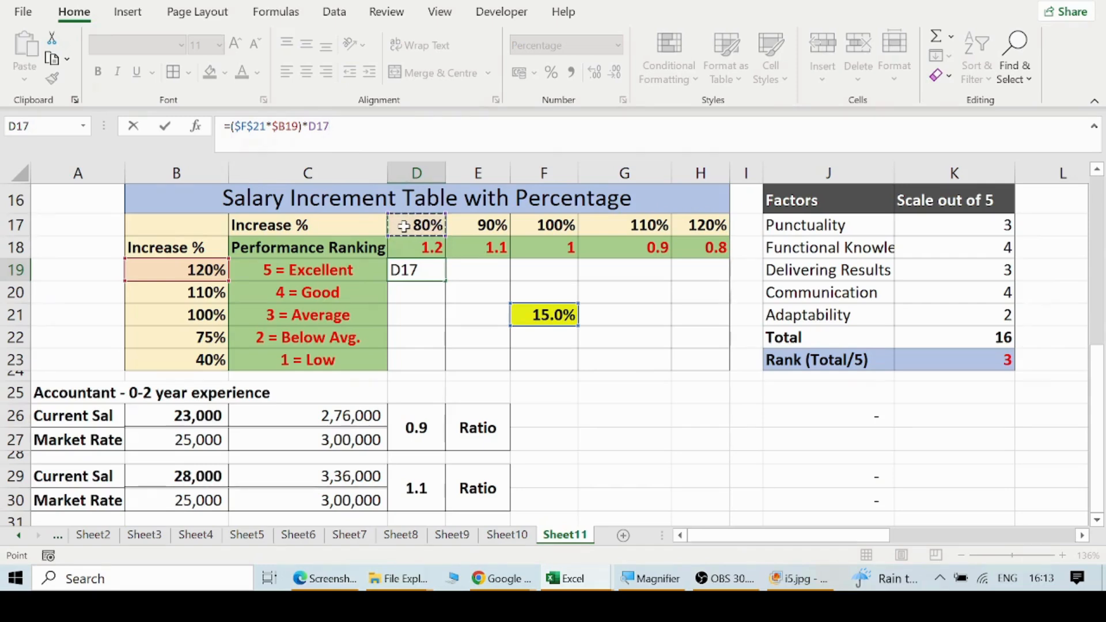
{"action": "key", "text": "Return"}
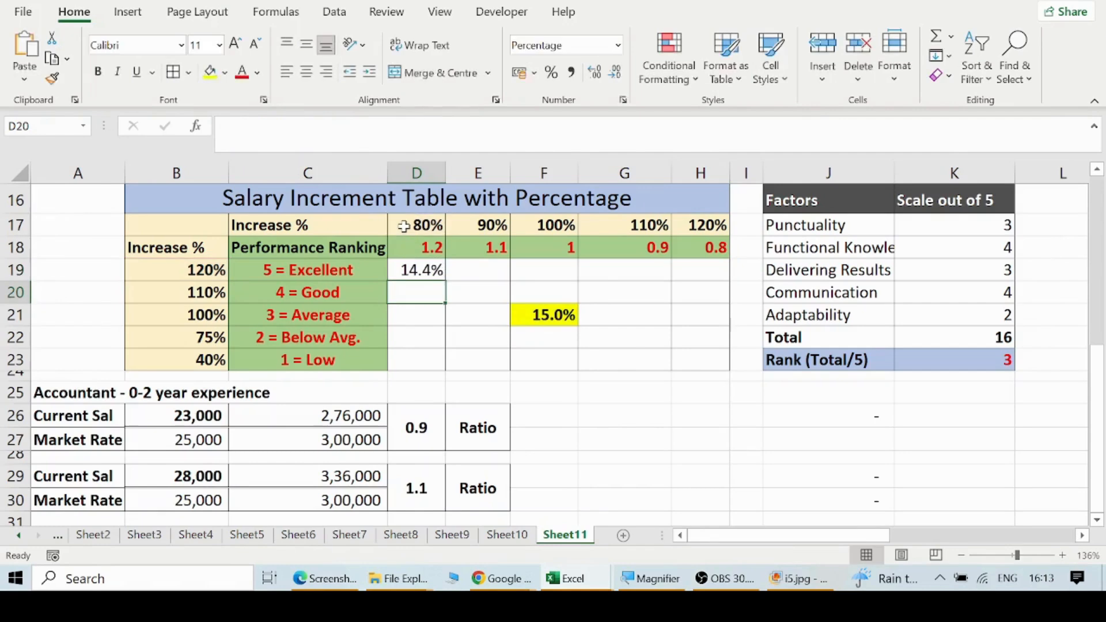
- Lock the row of the D17 reference in cell D19's formula, making it =($F$21*$B19)*D$17
{"action": "left_click", "coordinate": [429, 271]}
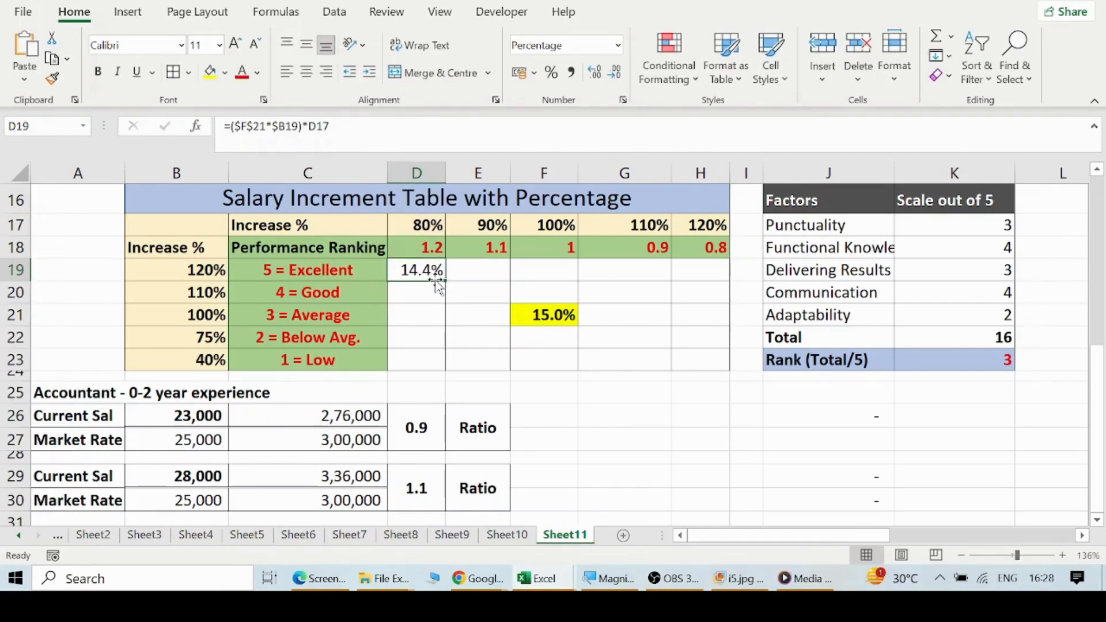
{"action": "left_click", "coordinate": [320, 128]}
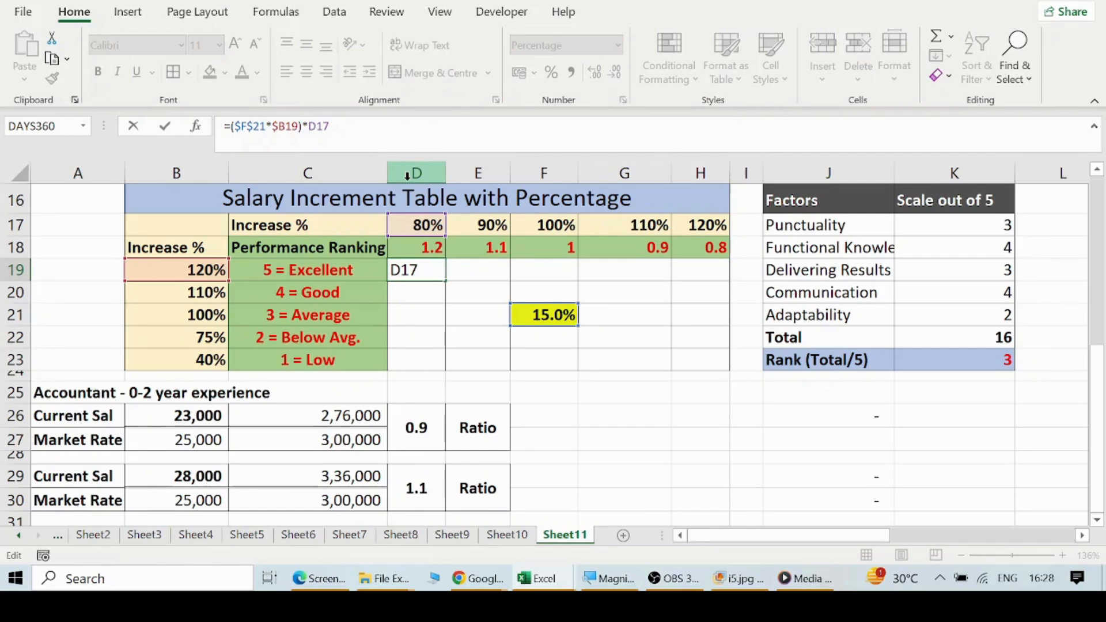
{"action": "type", "text": "#"}
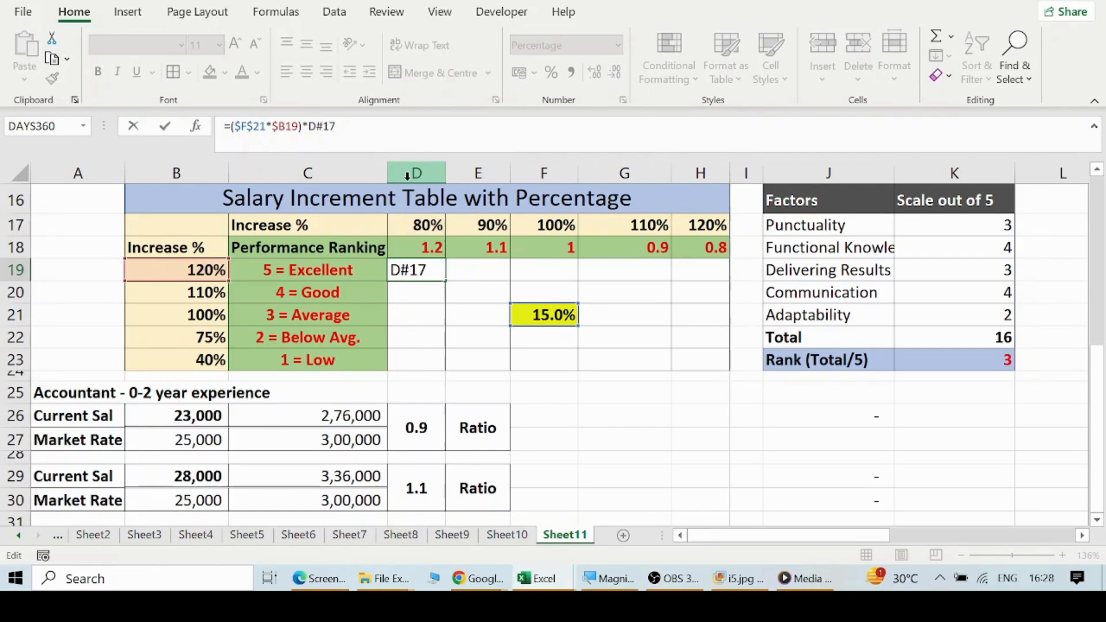
{"action": "key", "text": "BackSpace"}
{"action": "type", "text": "$"}
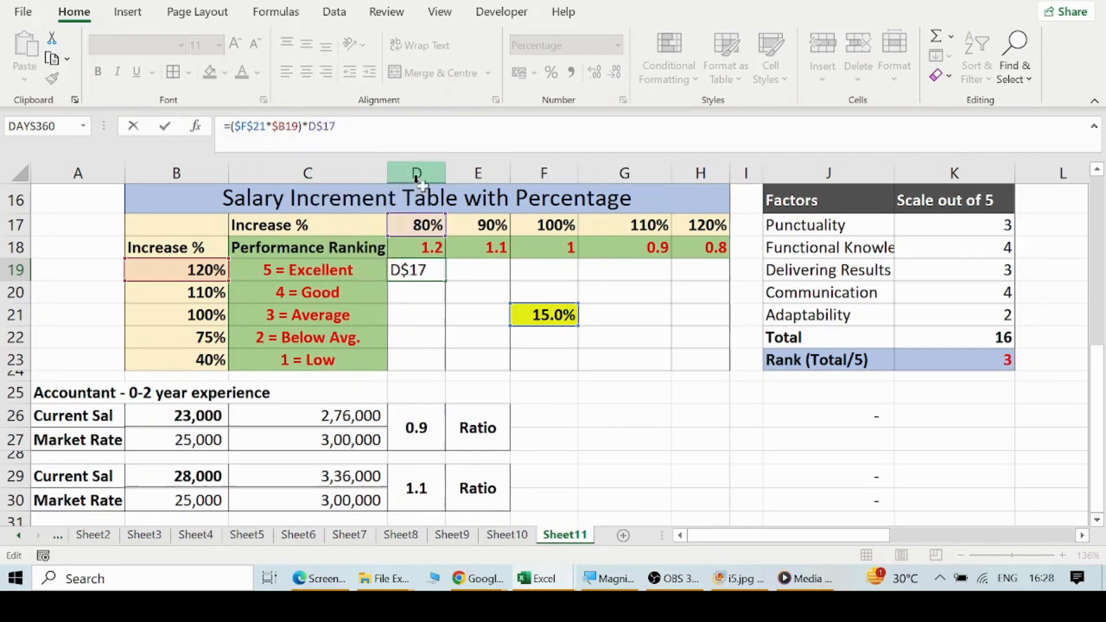
{"action": "key", "text": "Return"}
- Fill the formula from D19 across the Excellent row to cell H19
{"action": "left_click", "coordinate": [543, 333]}
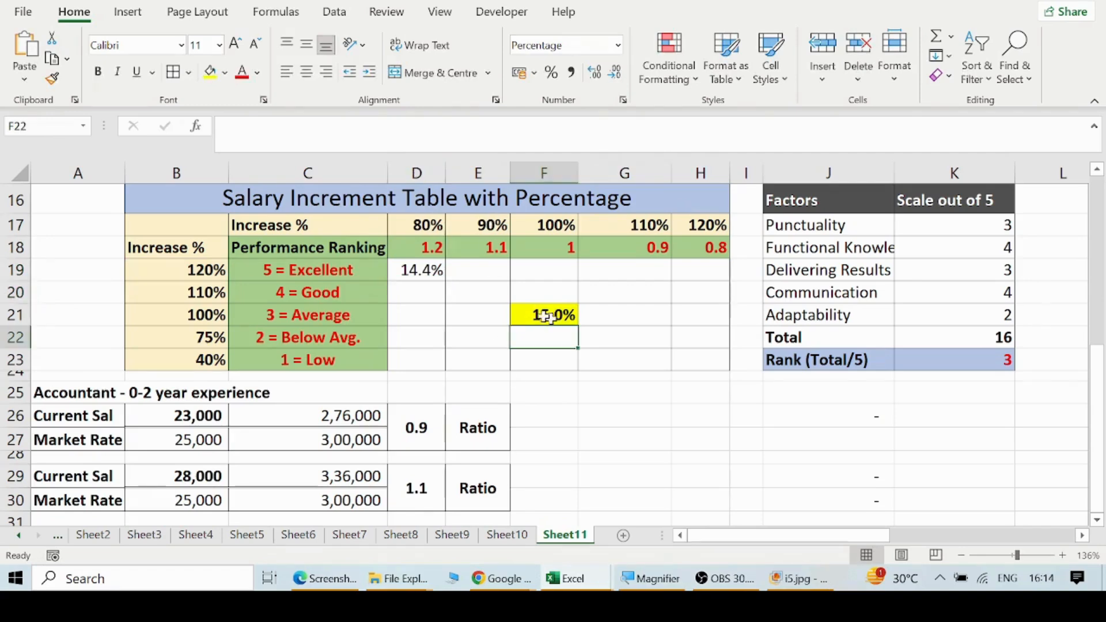
{"action": "left_click", "coordinate": [433, 270]}
{"action": "left_click_drag", "start_coordinate": [446, 280], "coordinate": [713, 263]}
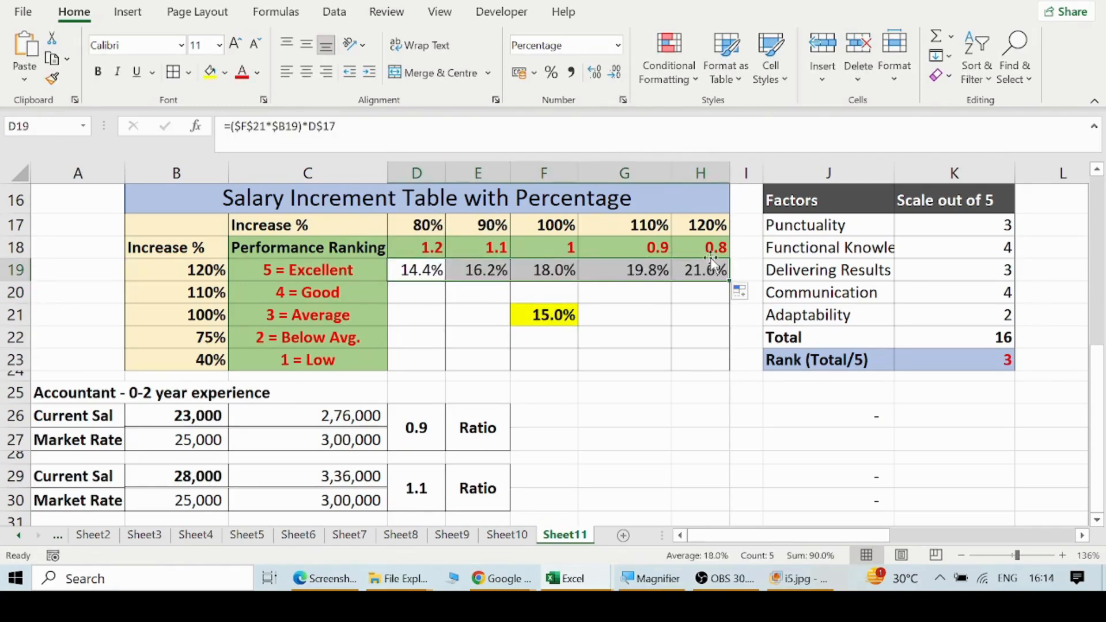
- Fill the formulas in G19:H19 down to row 23, and fill rows 22 and 23 back across to column D
{"action": "left_click_drag", "start_coordinate": [643, 268], "coordinate": [725, 364]}
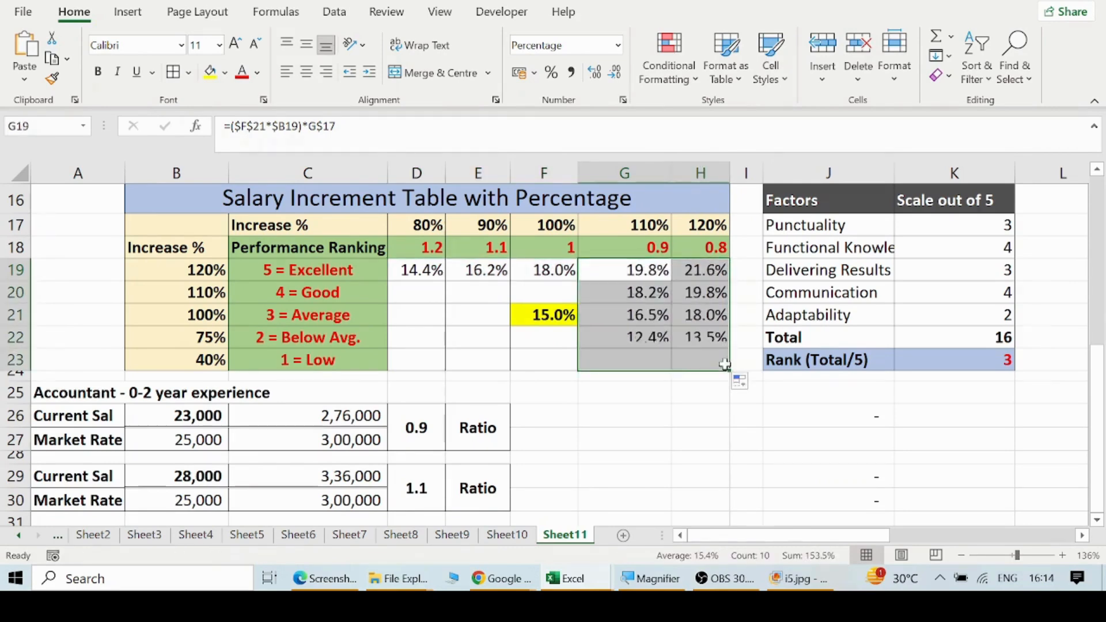
{"action": "left_click_drag", "start_coordinate": [654, 360], "coordinate": [725, 368]}
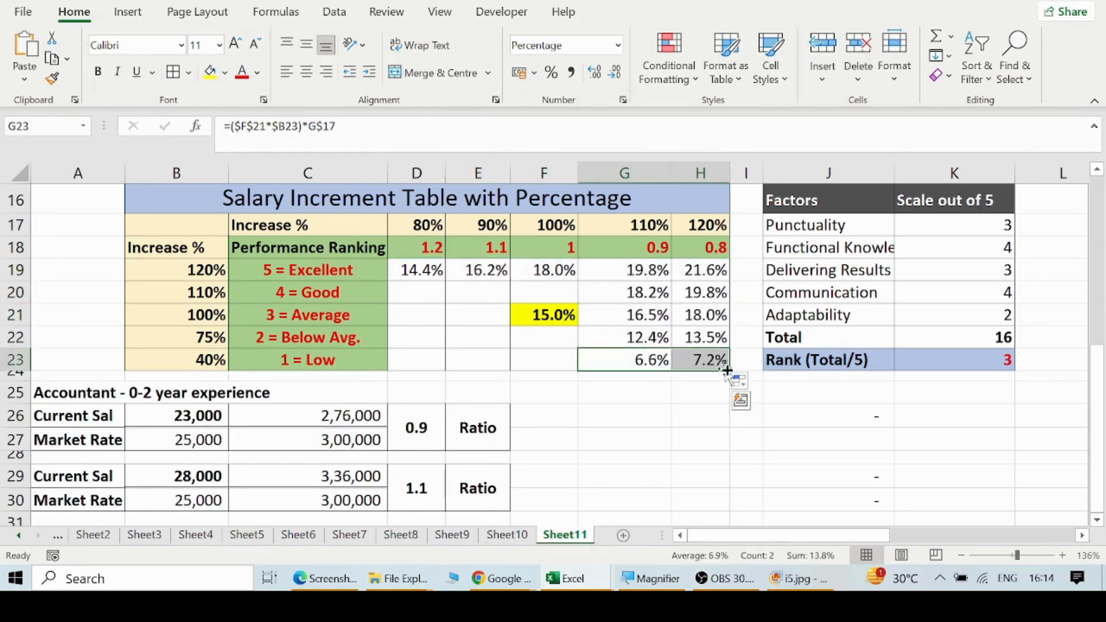
{"action": "left_click_drag", "start_coordinate": [645, 337], "coordinate": [414, 358]}
- Fill the formulas in D19:E19 down to row 21 and F19 down to F20, leaving the base increment in F21 intact
{"action": "left_click_drag", "start_coordinate": [394, 265], "coordinate": [503, 313]}
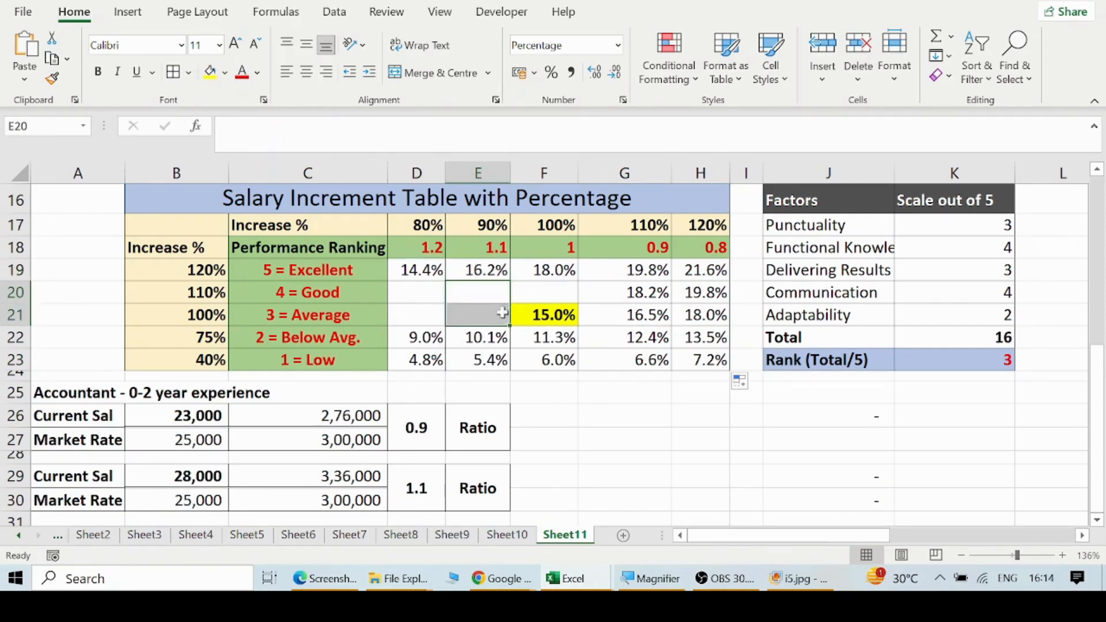
{"action": "left_click_drag", "start_coordinate": [417, 265], "coordinate": [502, 324]}
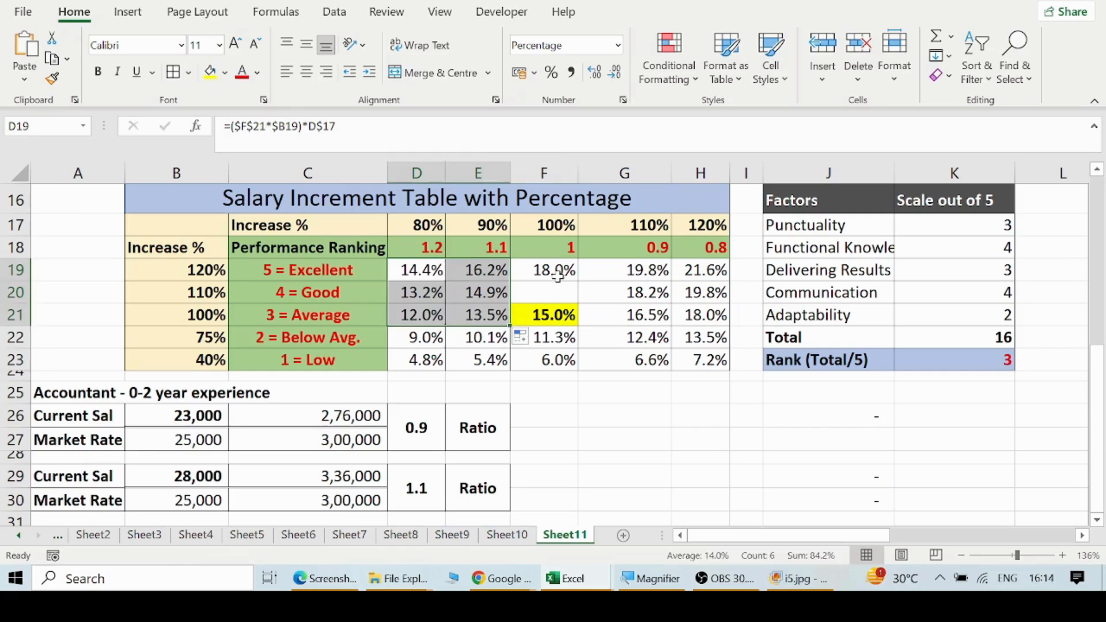
{"action": "left_click", "coordinate": [553, 274]}
{"action": "left_click_drag", "start_coordinate": [578, 281], "coordinate": [580, 295]}
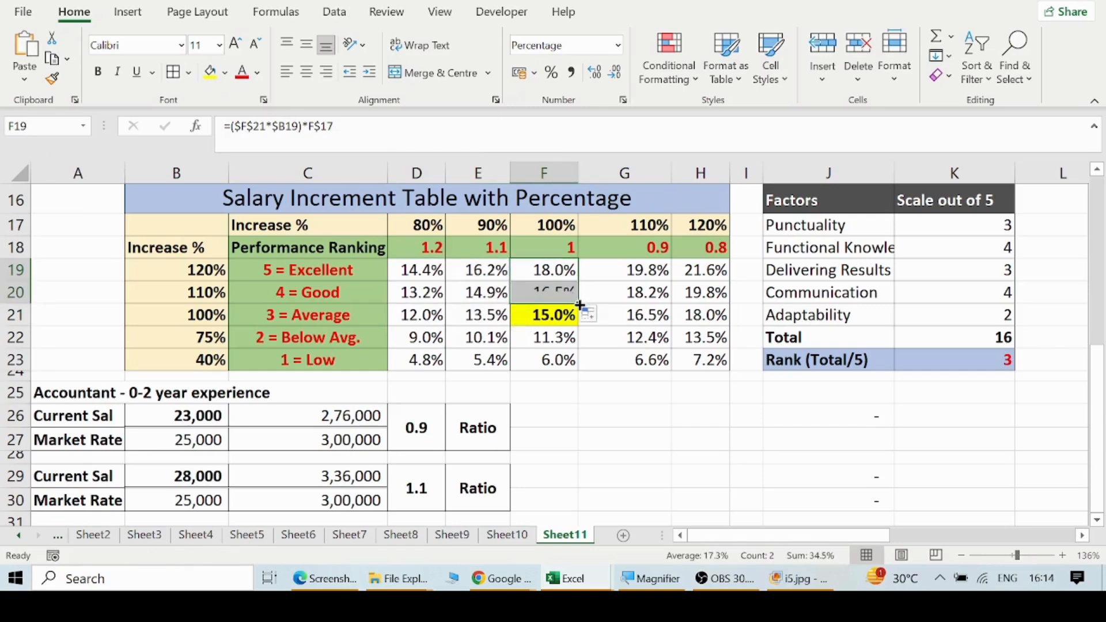
- Compare the Excellent row's increments and formulas at ratios 1, 0.8 and 1.2 in the completed table
{"action": "left_click", "coordinate": [606, 343]}
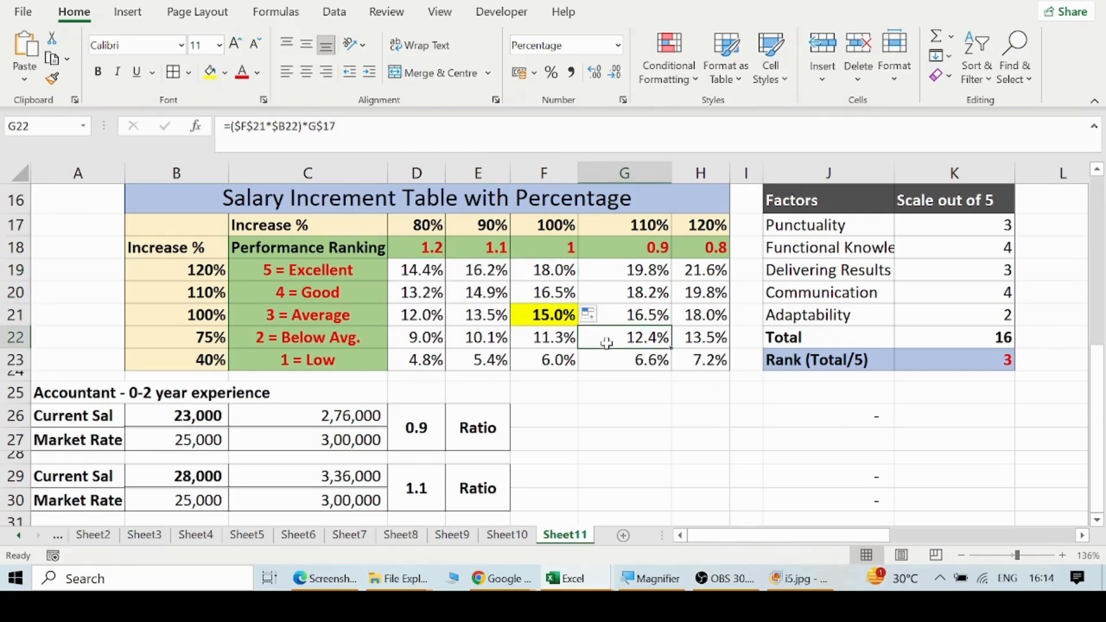
{"action": "left_click", "coordinate": [542, 275]}
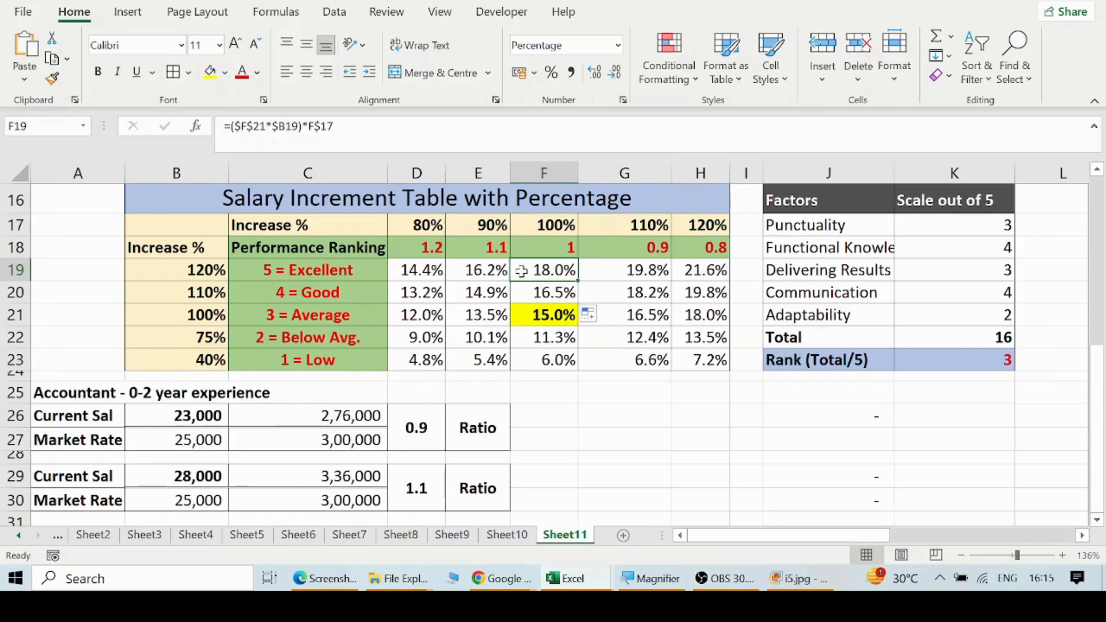
{"action": "left_click", "coordinate": [715, 273]}
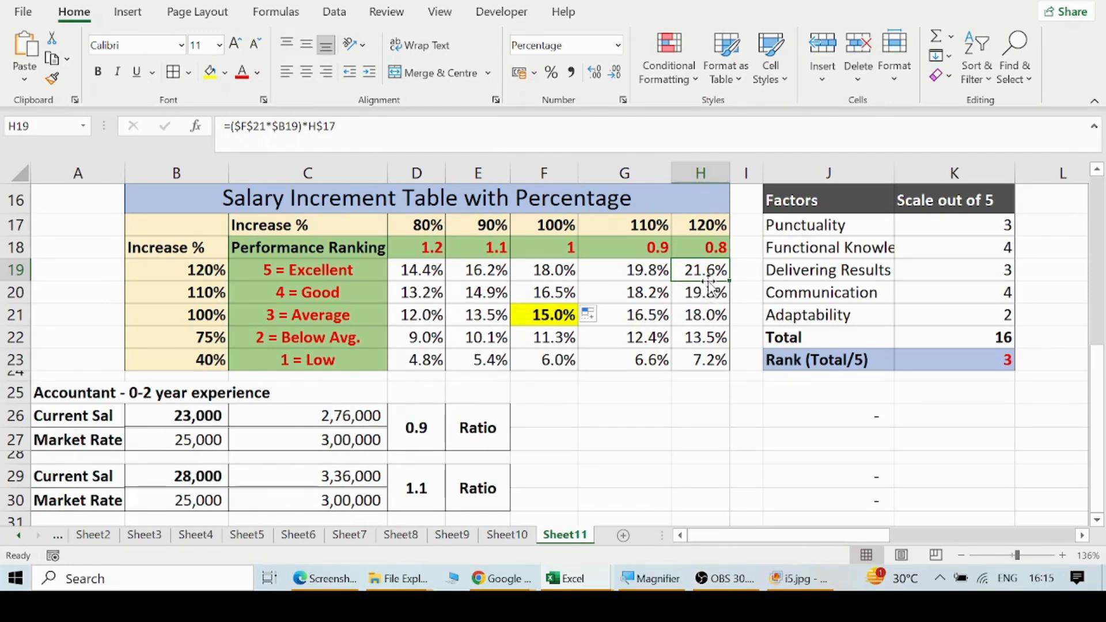
{"action": "left_click", "coordinate": [396, 277]}
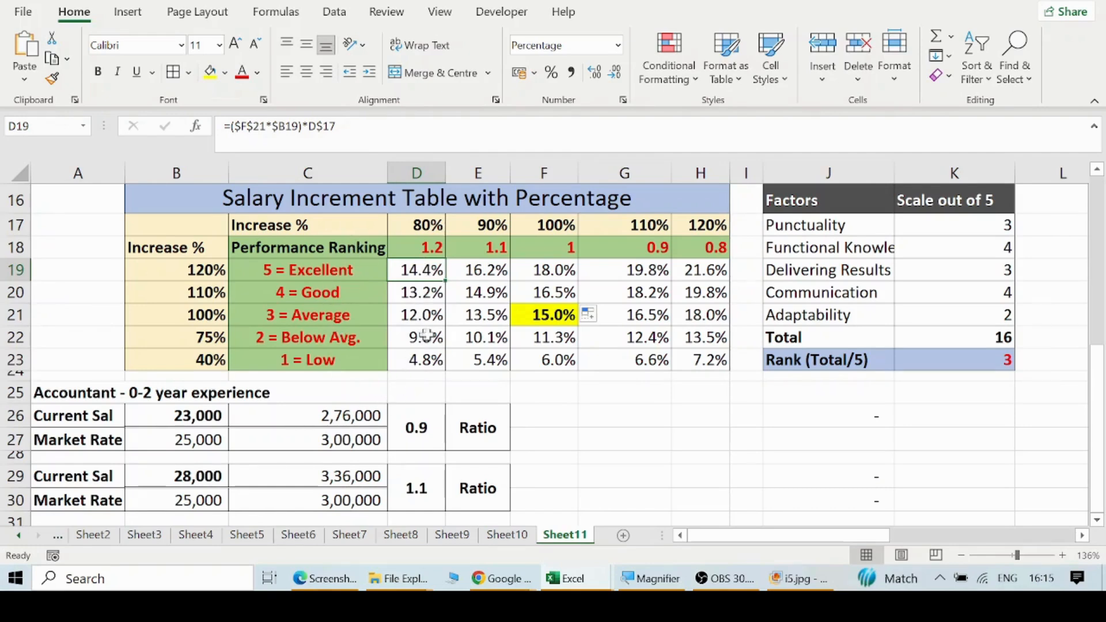
{"action": "left_click", "coordinate": [604, 393]}
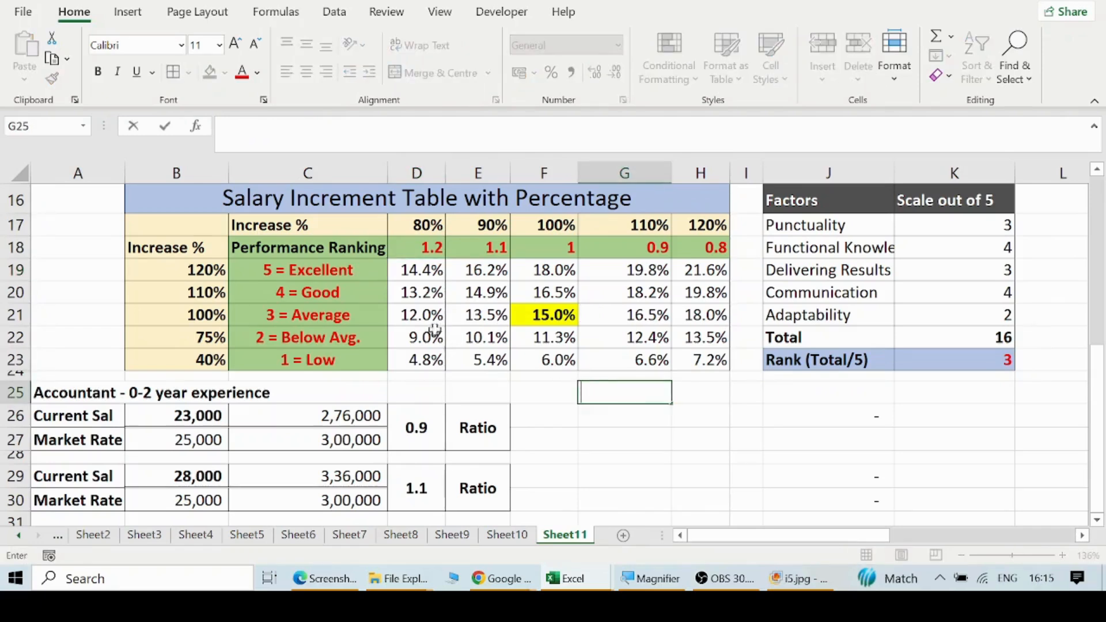